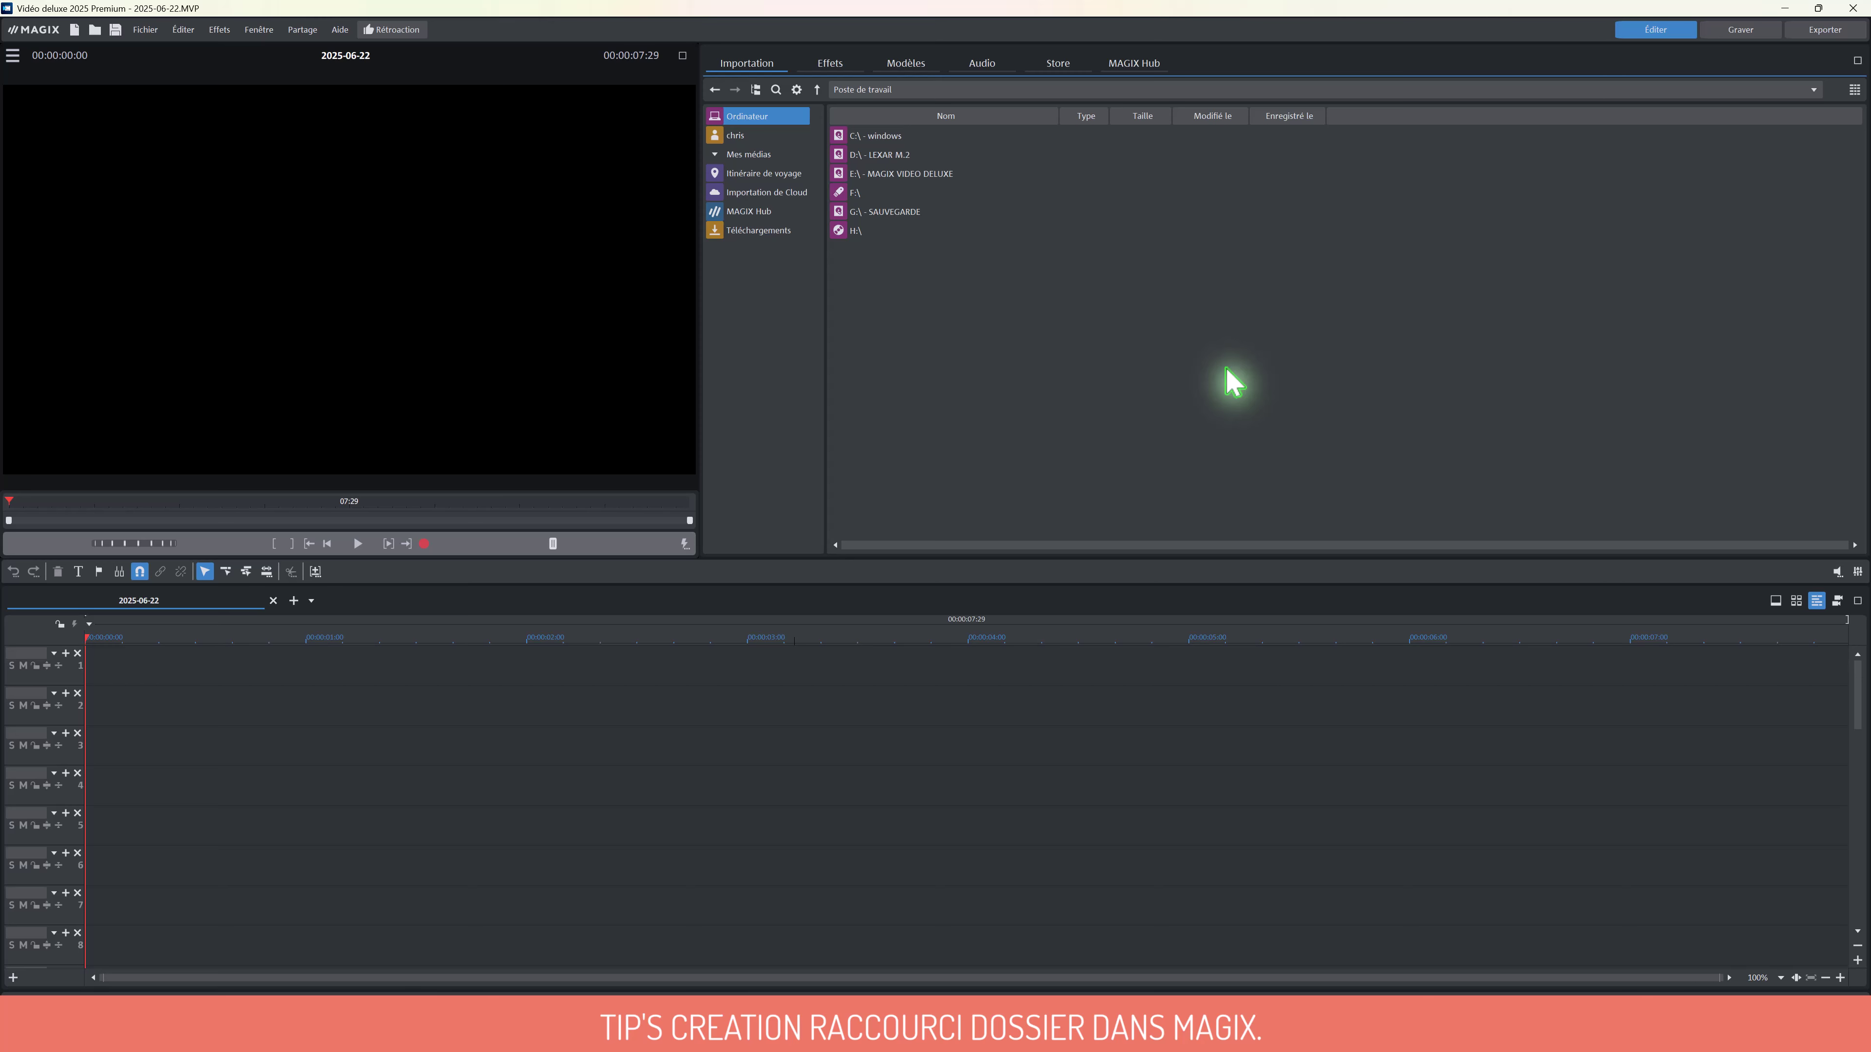
# Open the MONTAGE folder on drive E: and look through the couleurs and arrière plan folders inside Tutoriel, returning to MONTAGE
pyautogui.doubleClick(898, 174)
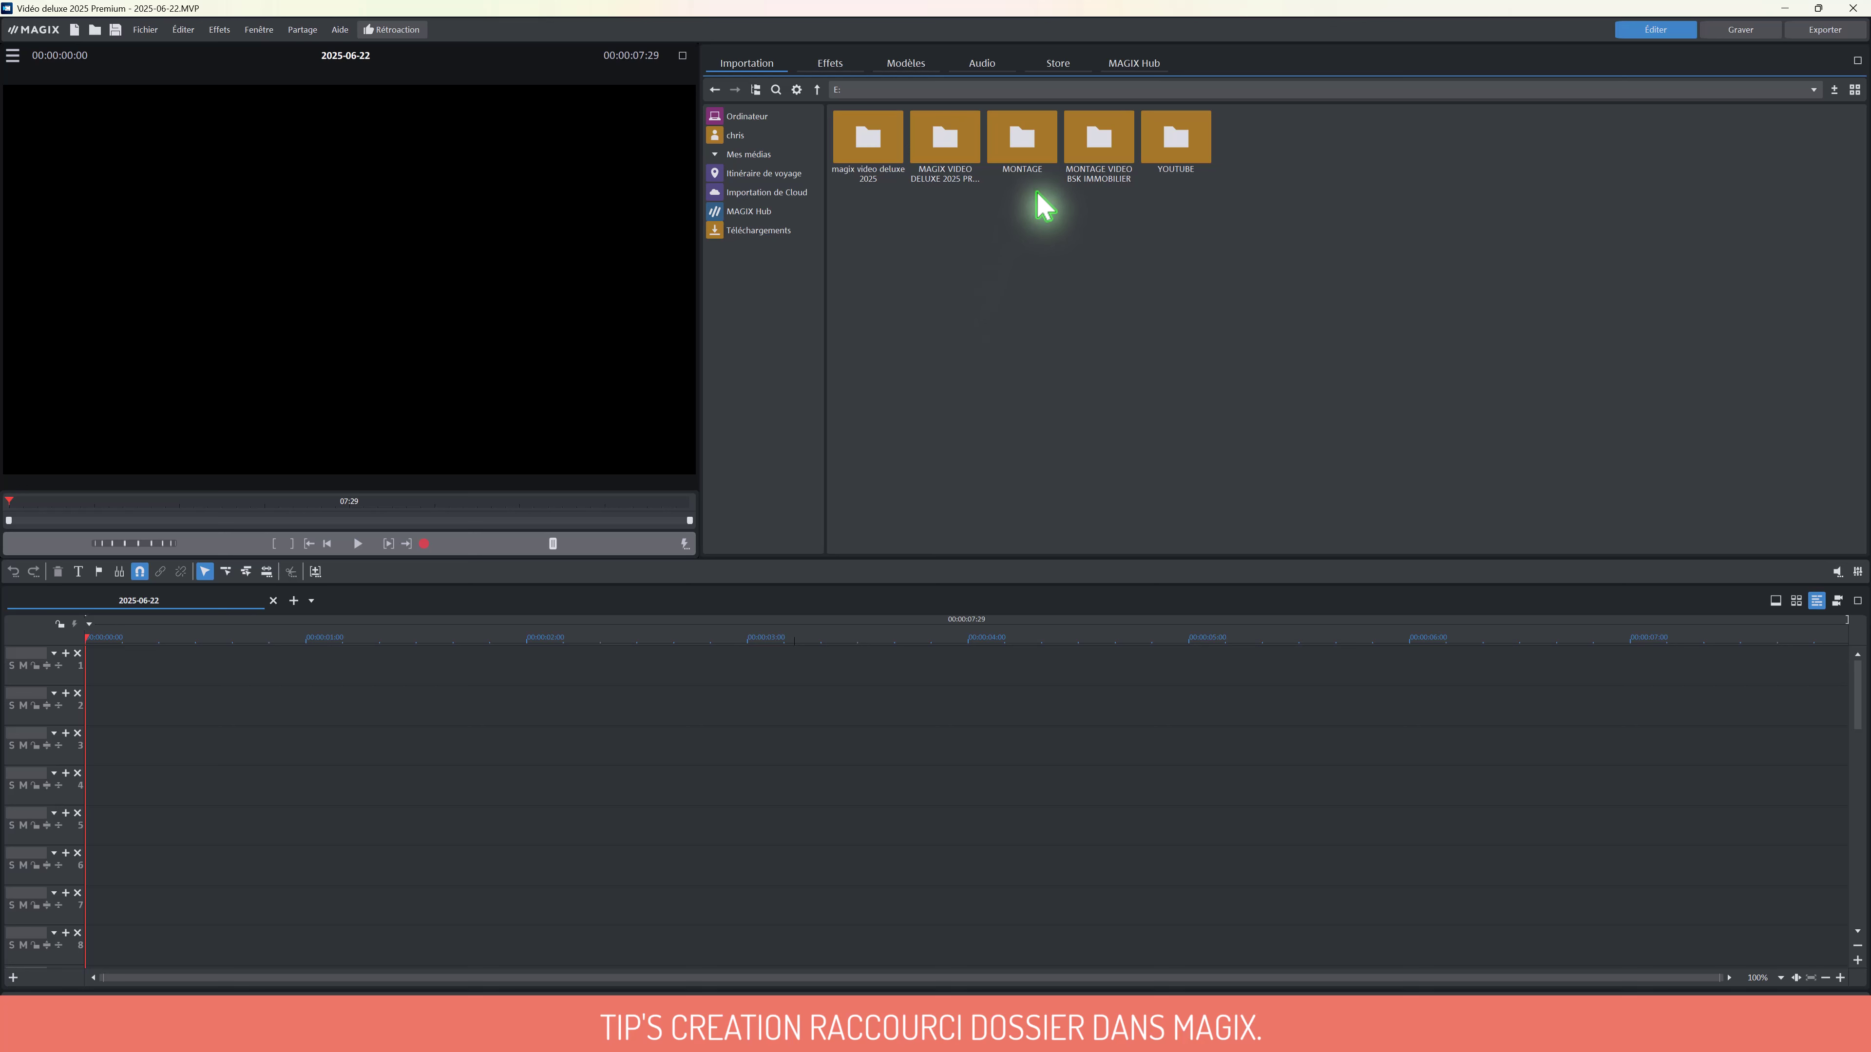
pyautogui.doubleClick(1046, 155)
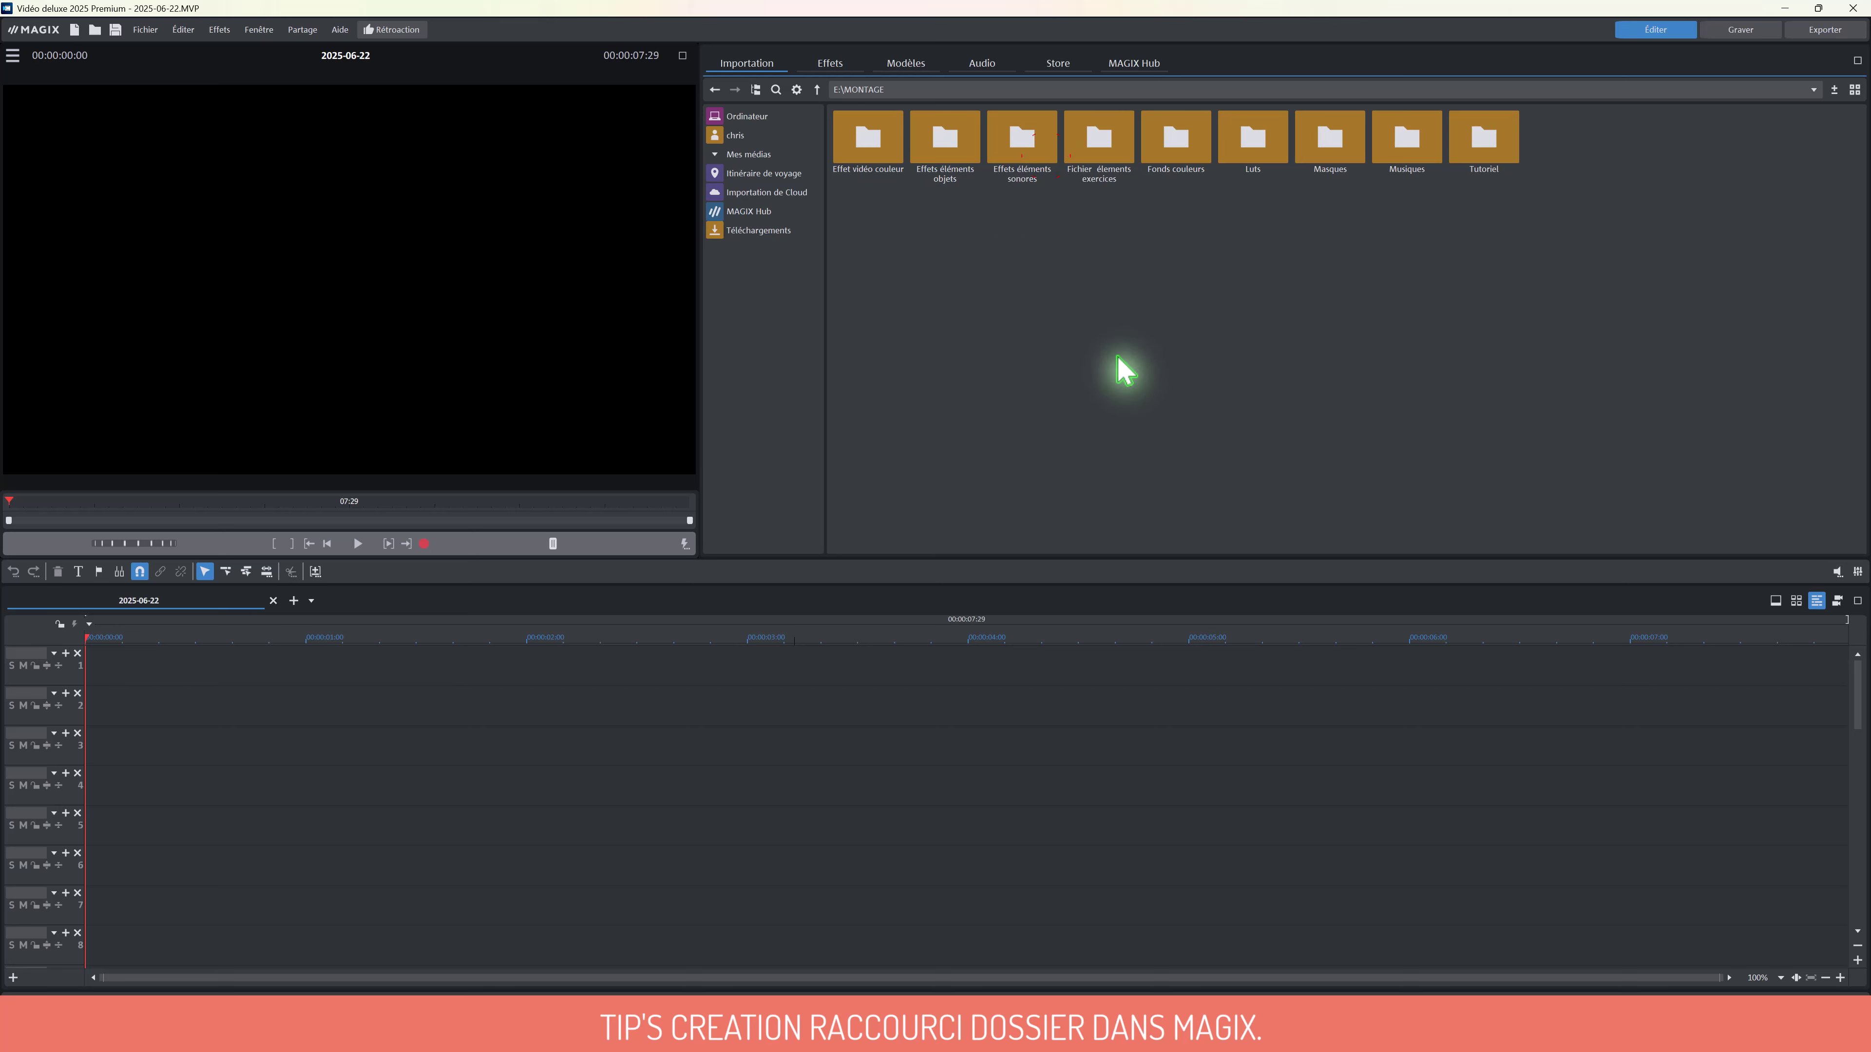
pyautogui.doubleClick(1483, 143)
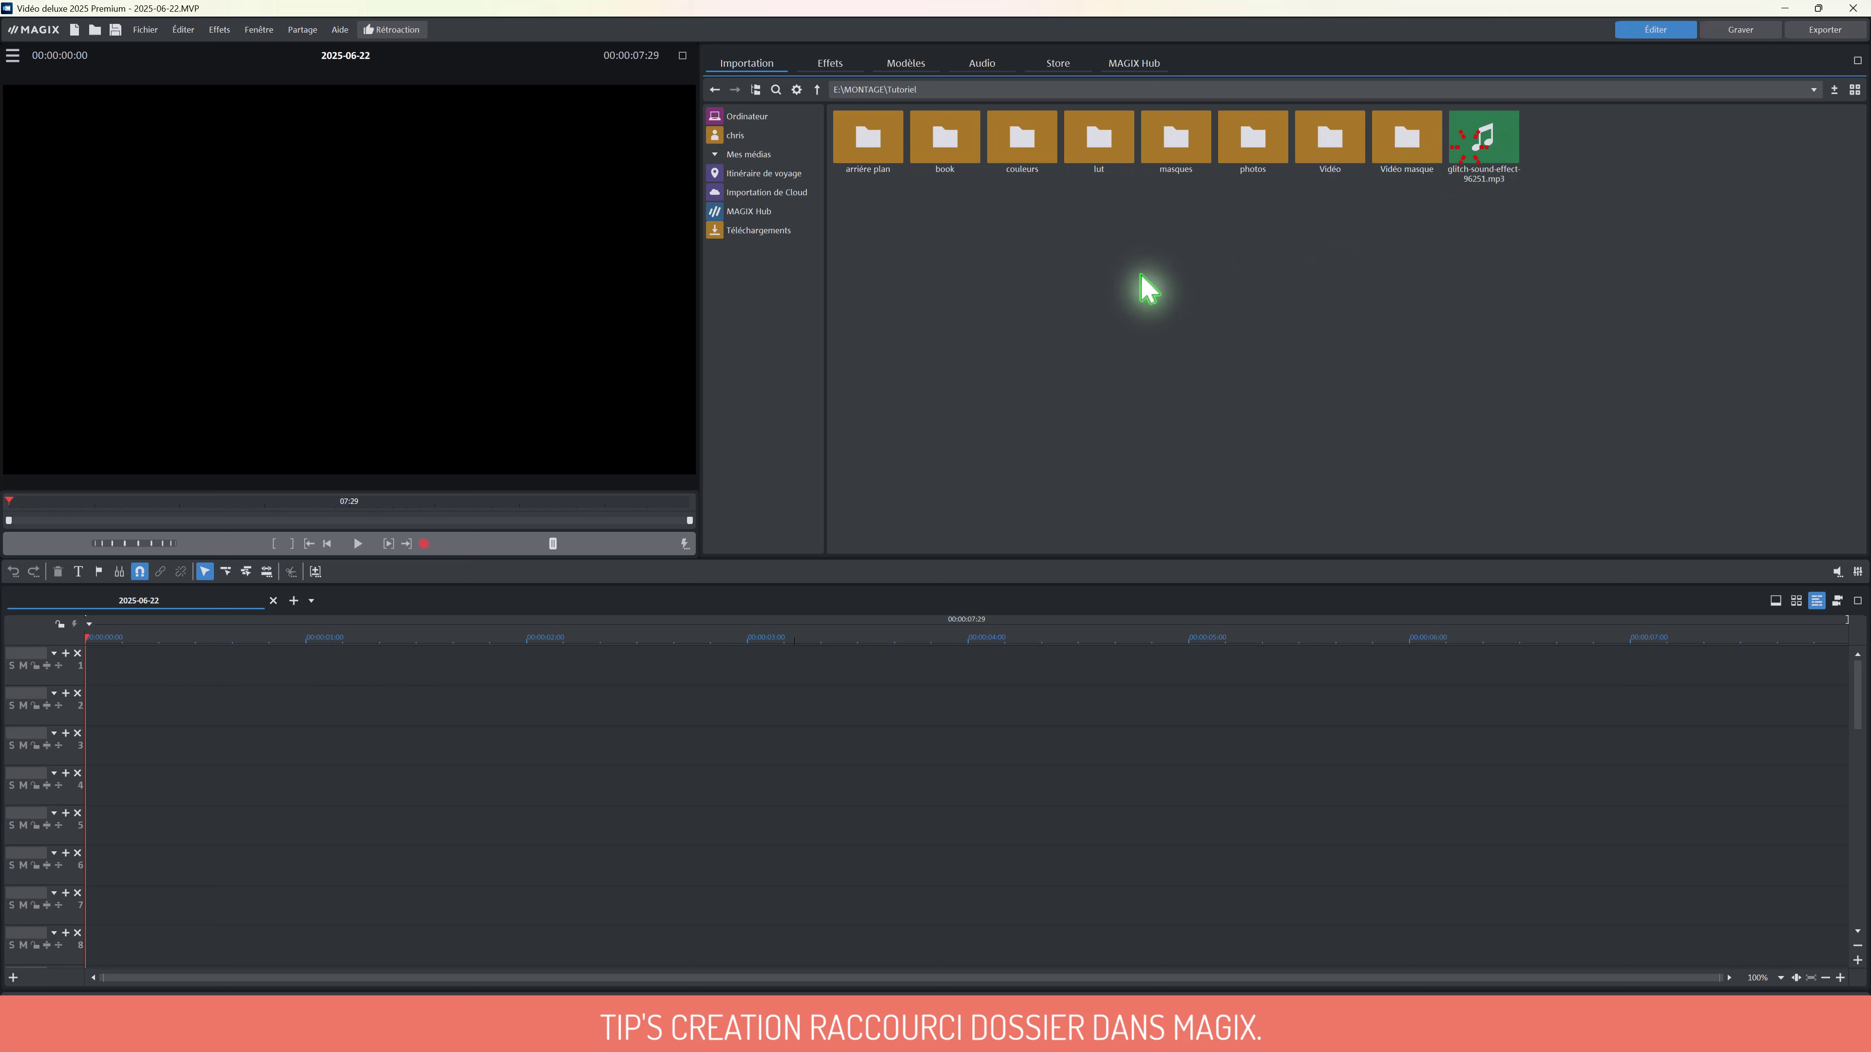
pyautogui.doubleClick(1021, 138)
pyautogui.click(817, 89)
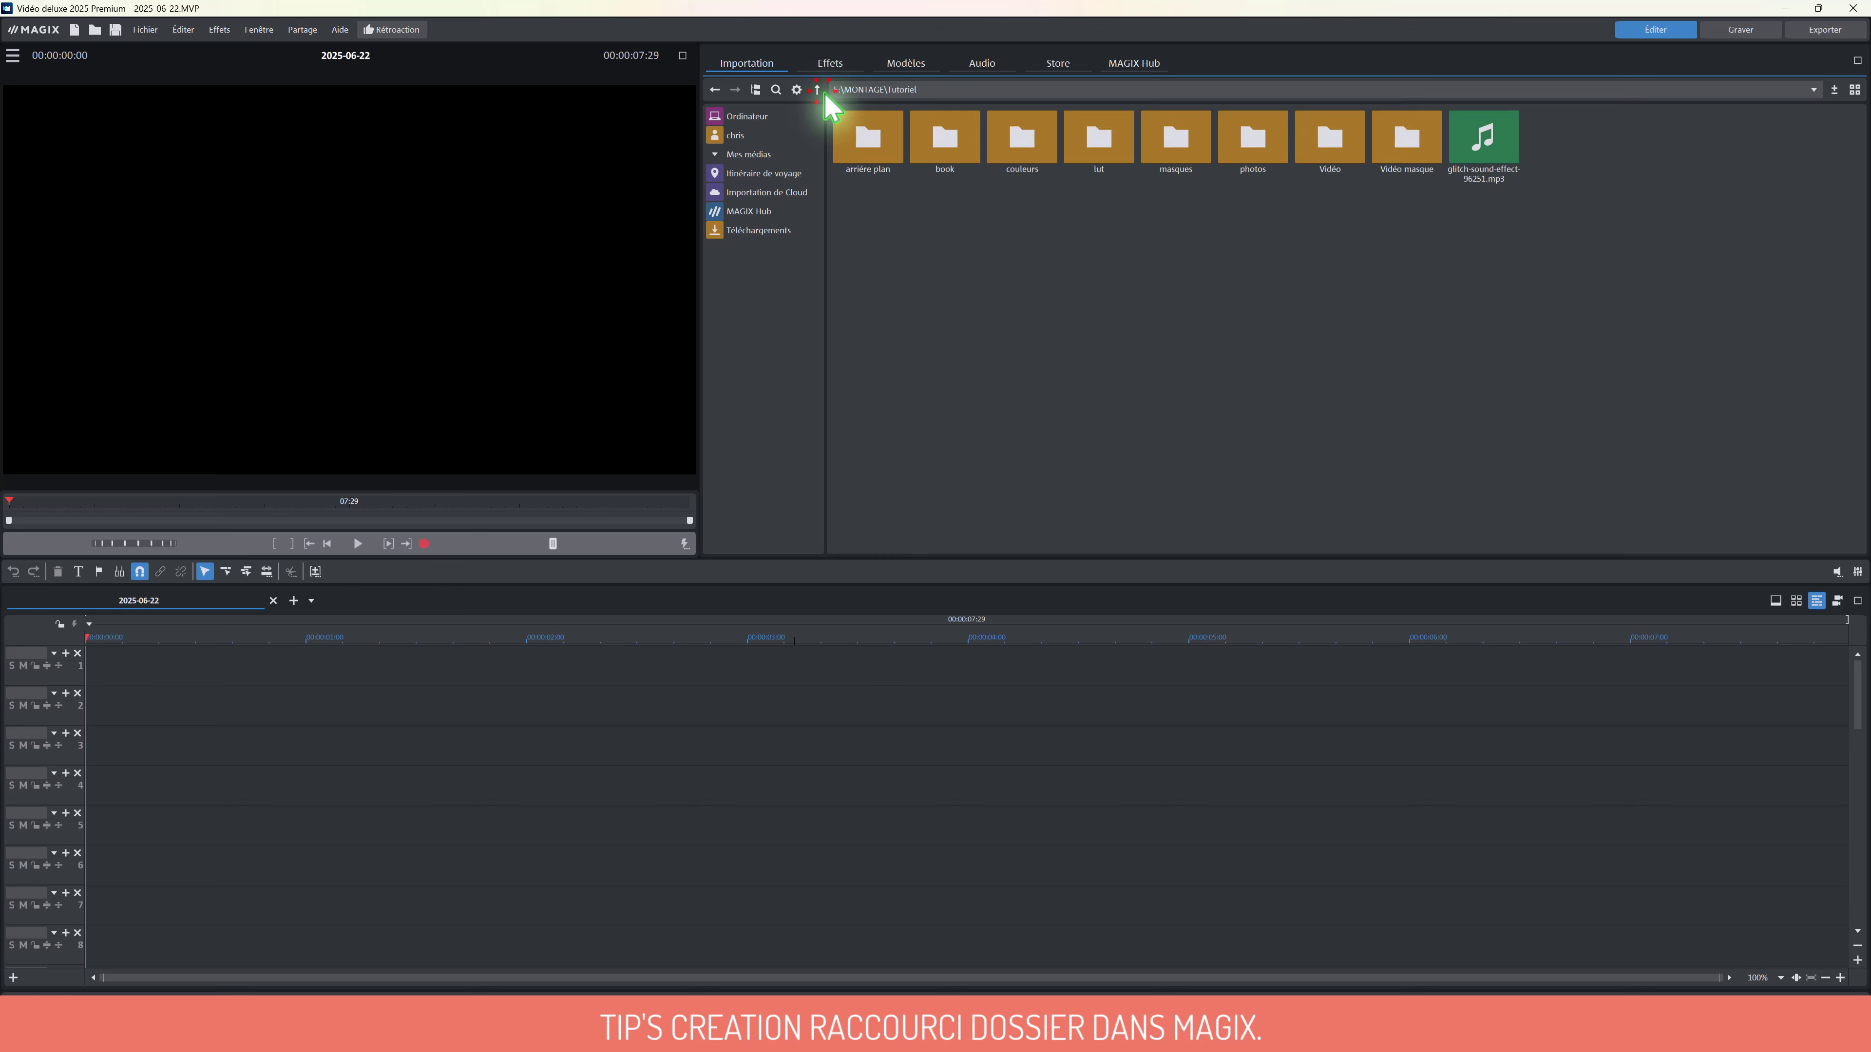
pyautogui.doubleClick(877, 148)
pyautogui.click(818, 90)
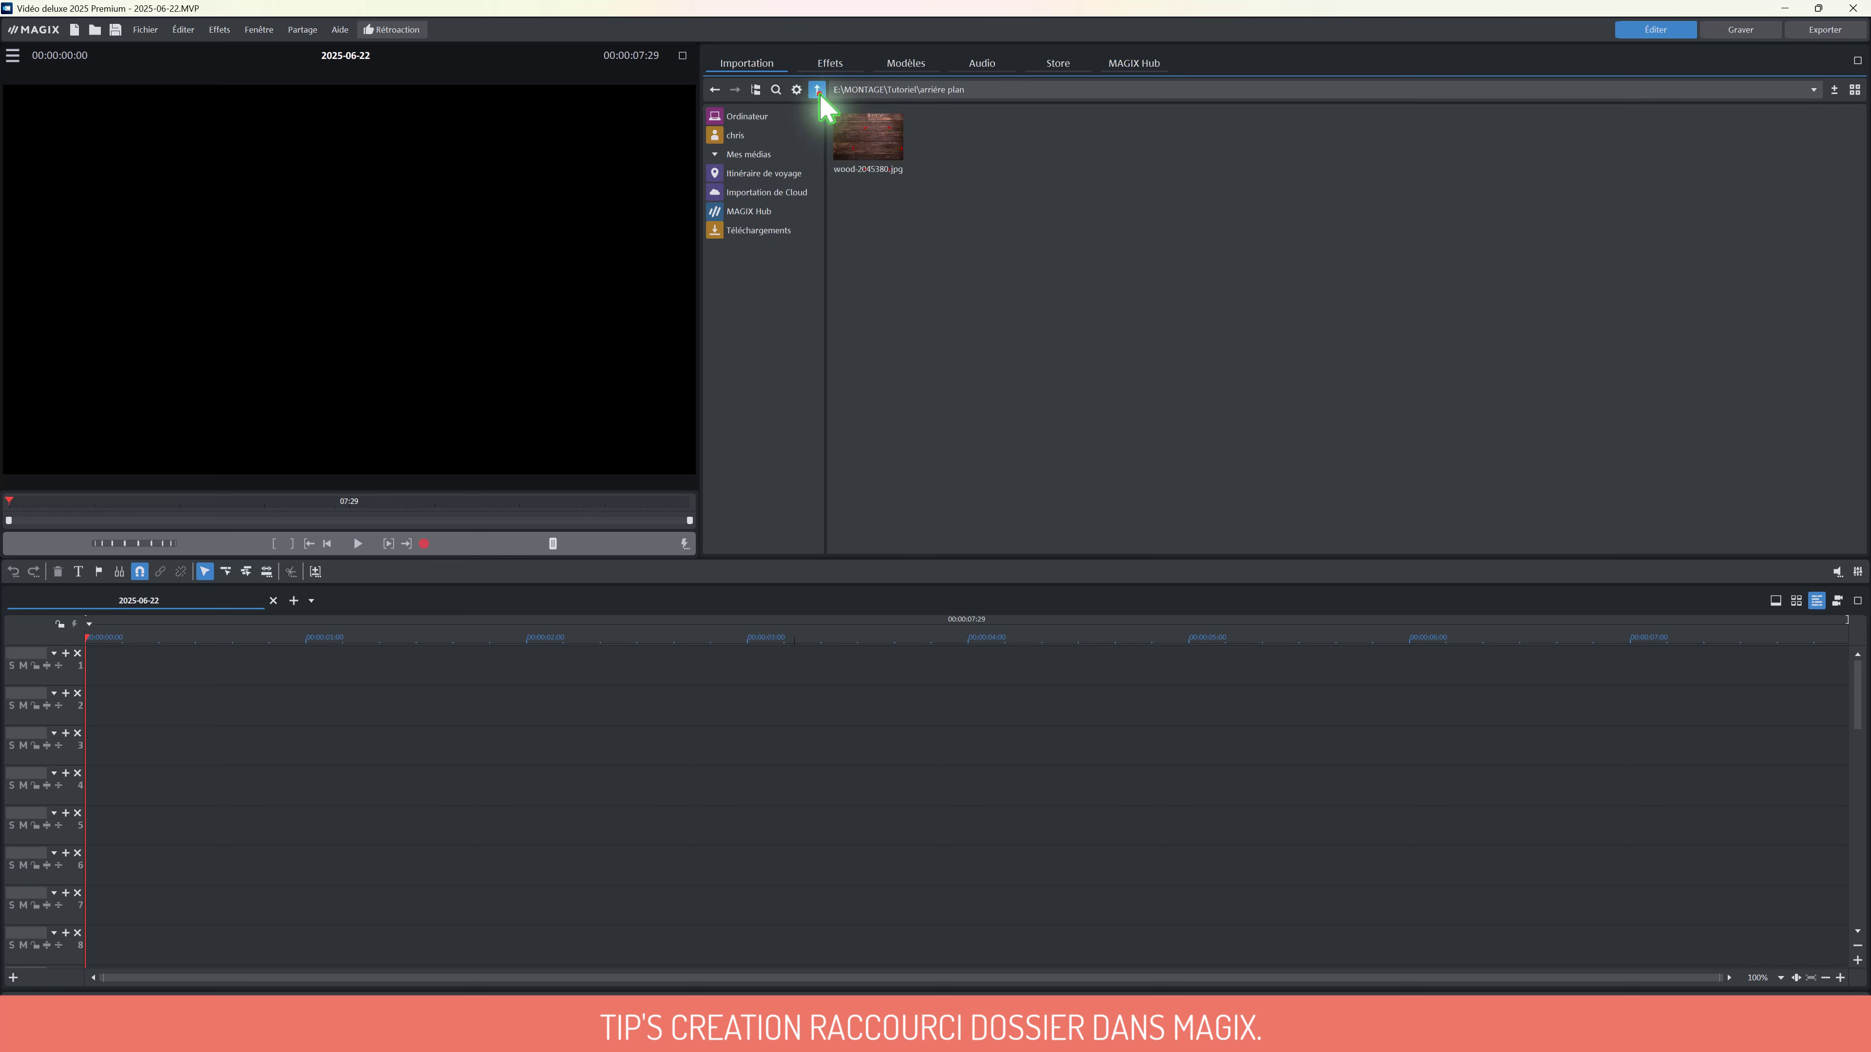
pyautogui.click(817, 90)
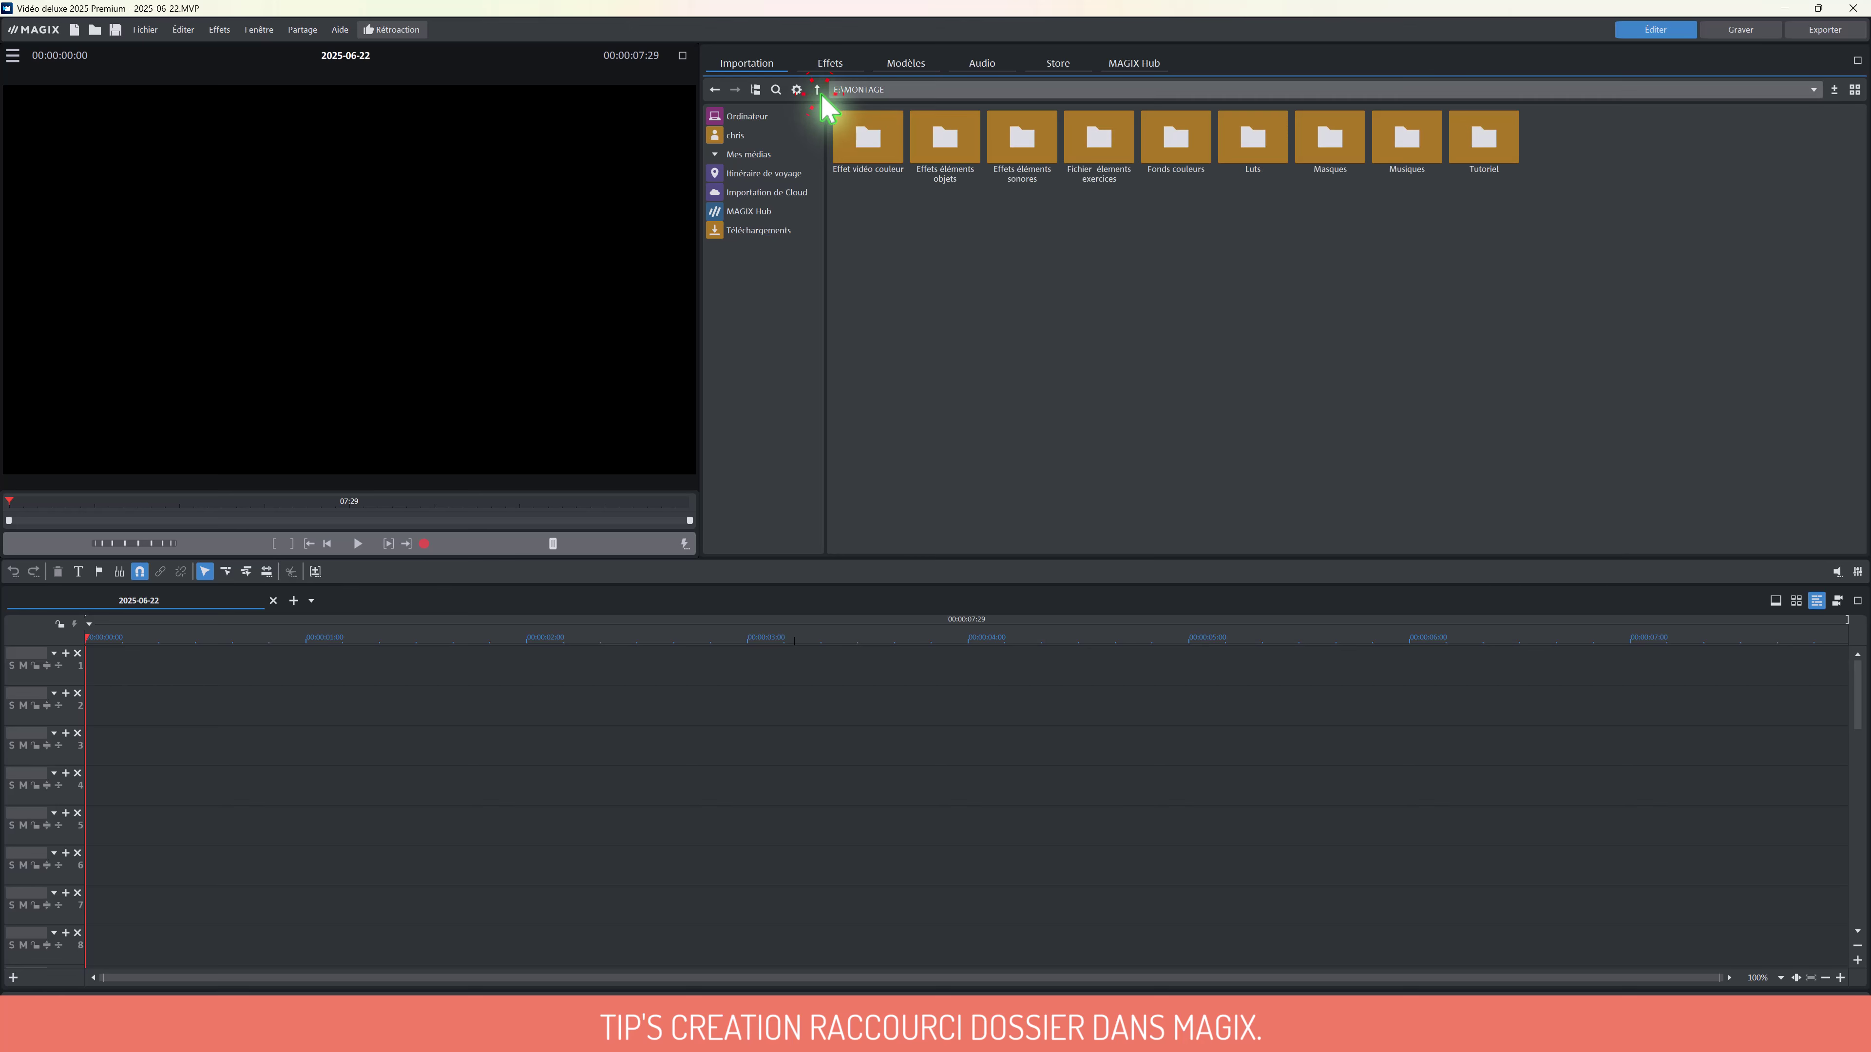
# View the contents of the Fonds couleurs folder in MONTAGE and add that folder as a shortcut
pyautogui.doubleClick(1177, 146)
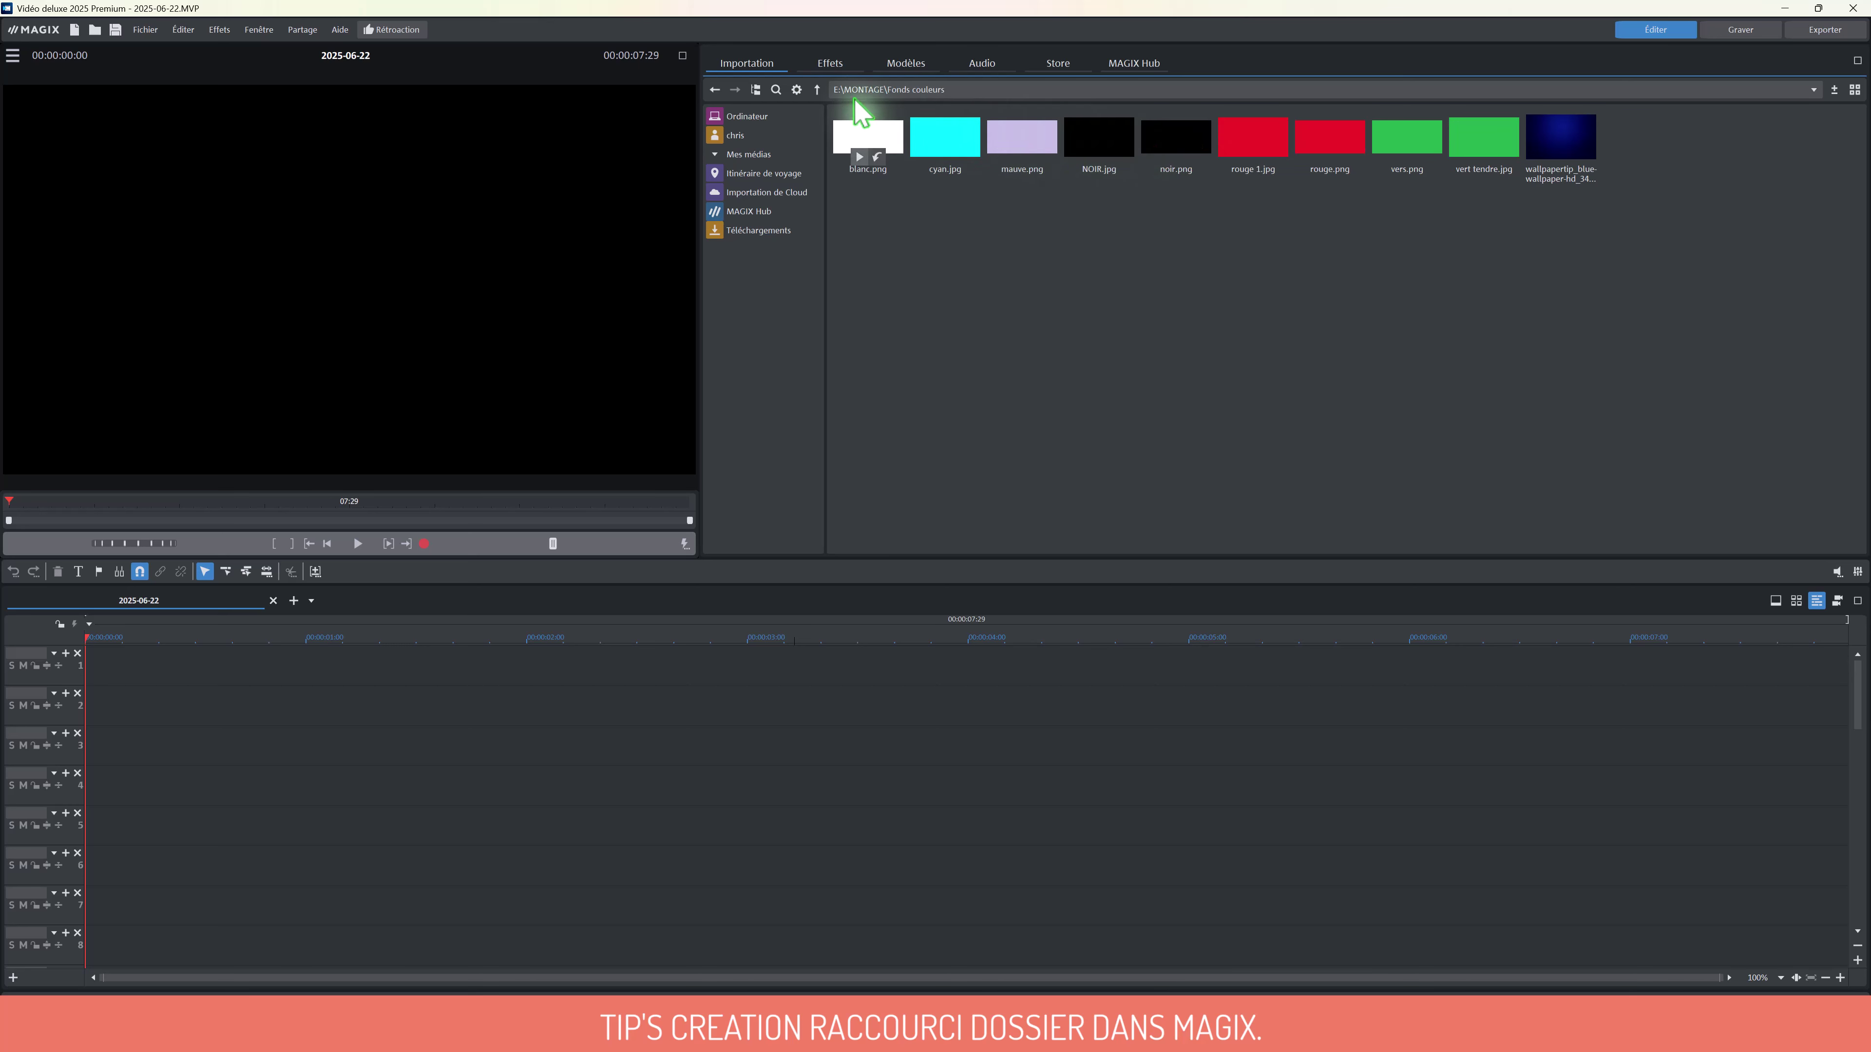
pyautogui.click(818, 89)
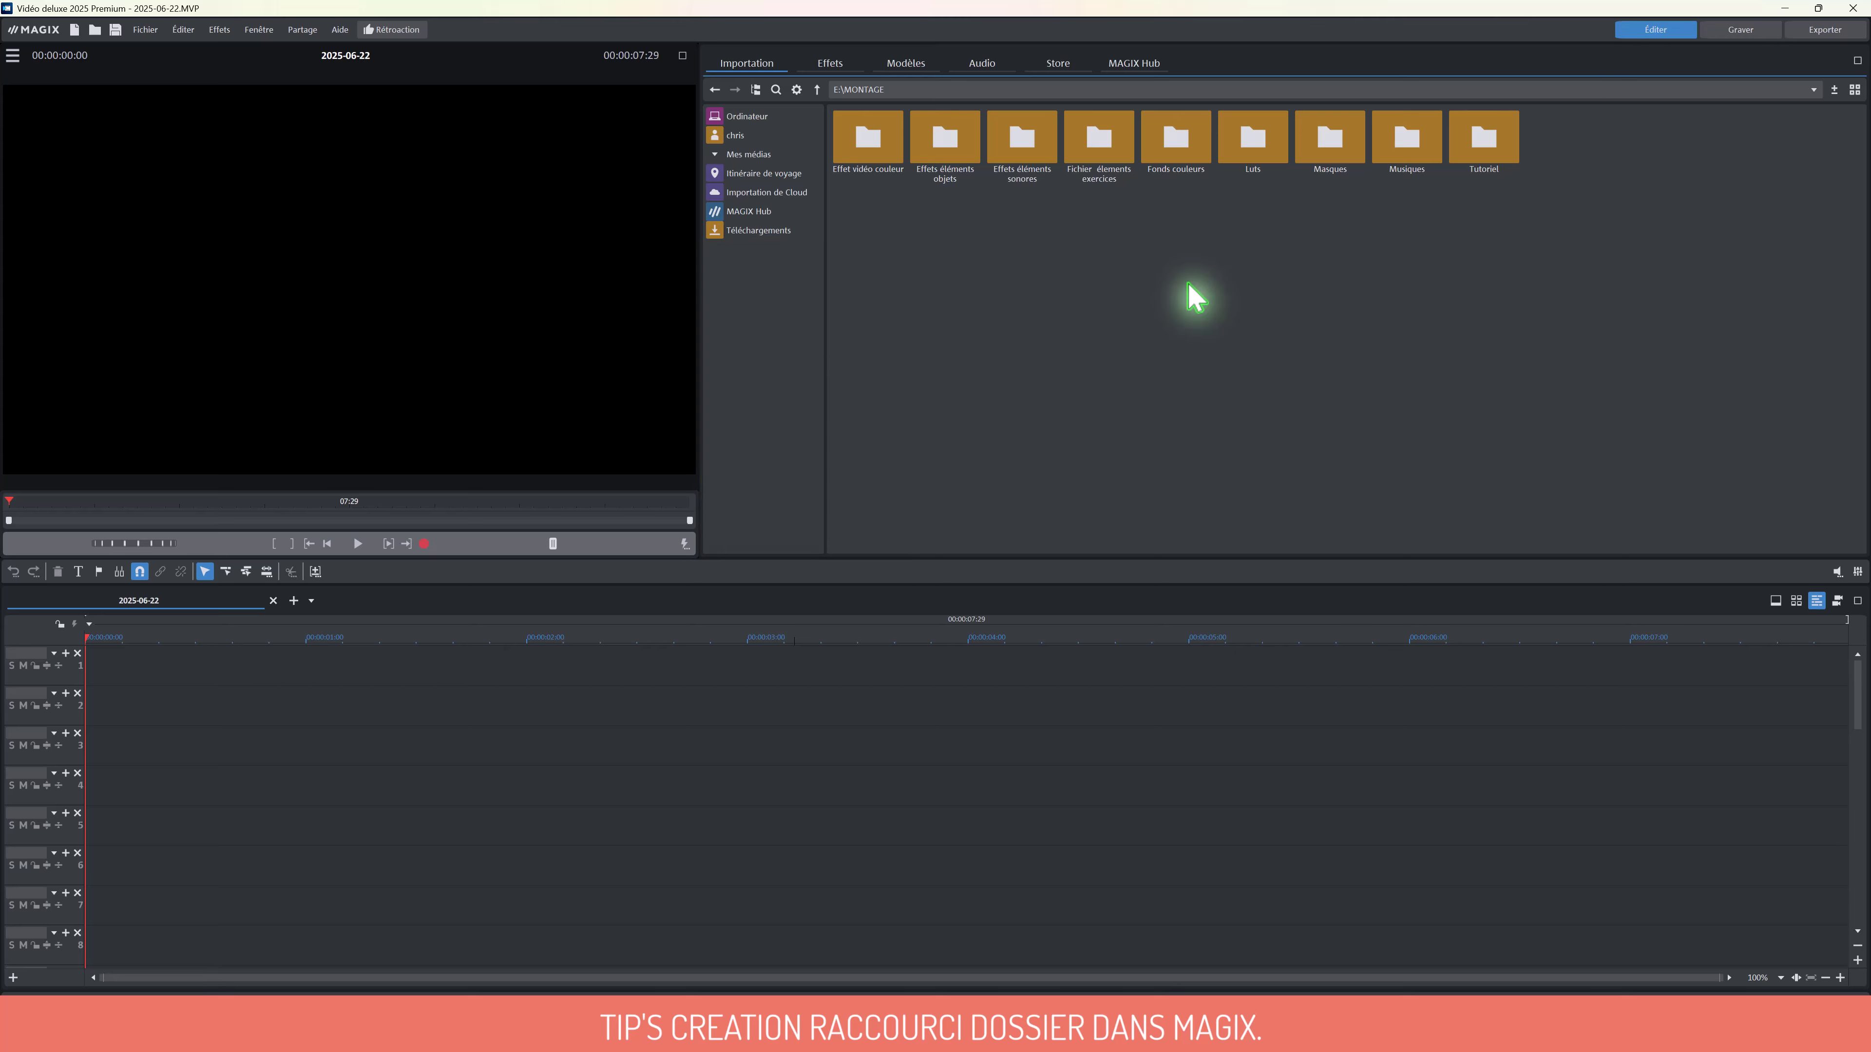
pyautogui.rightClick(1168, 143)
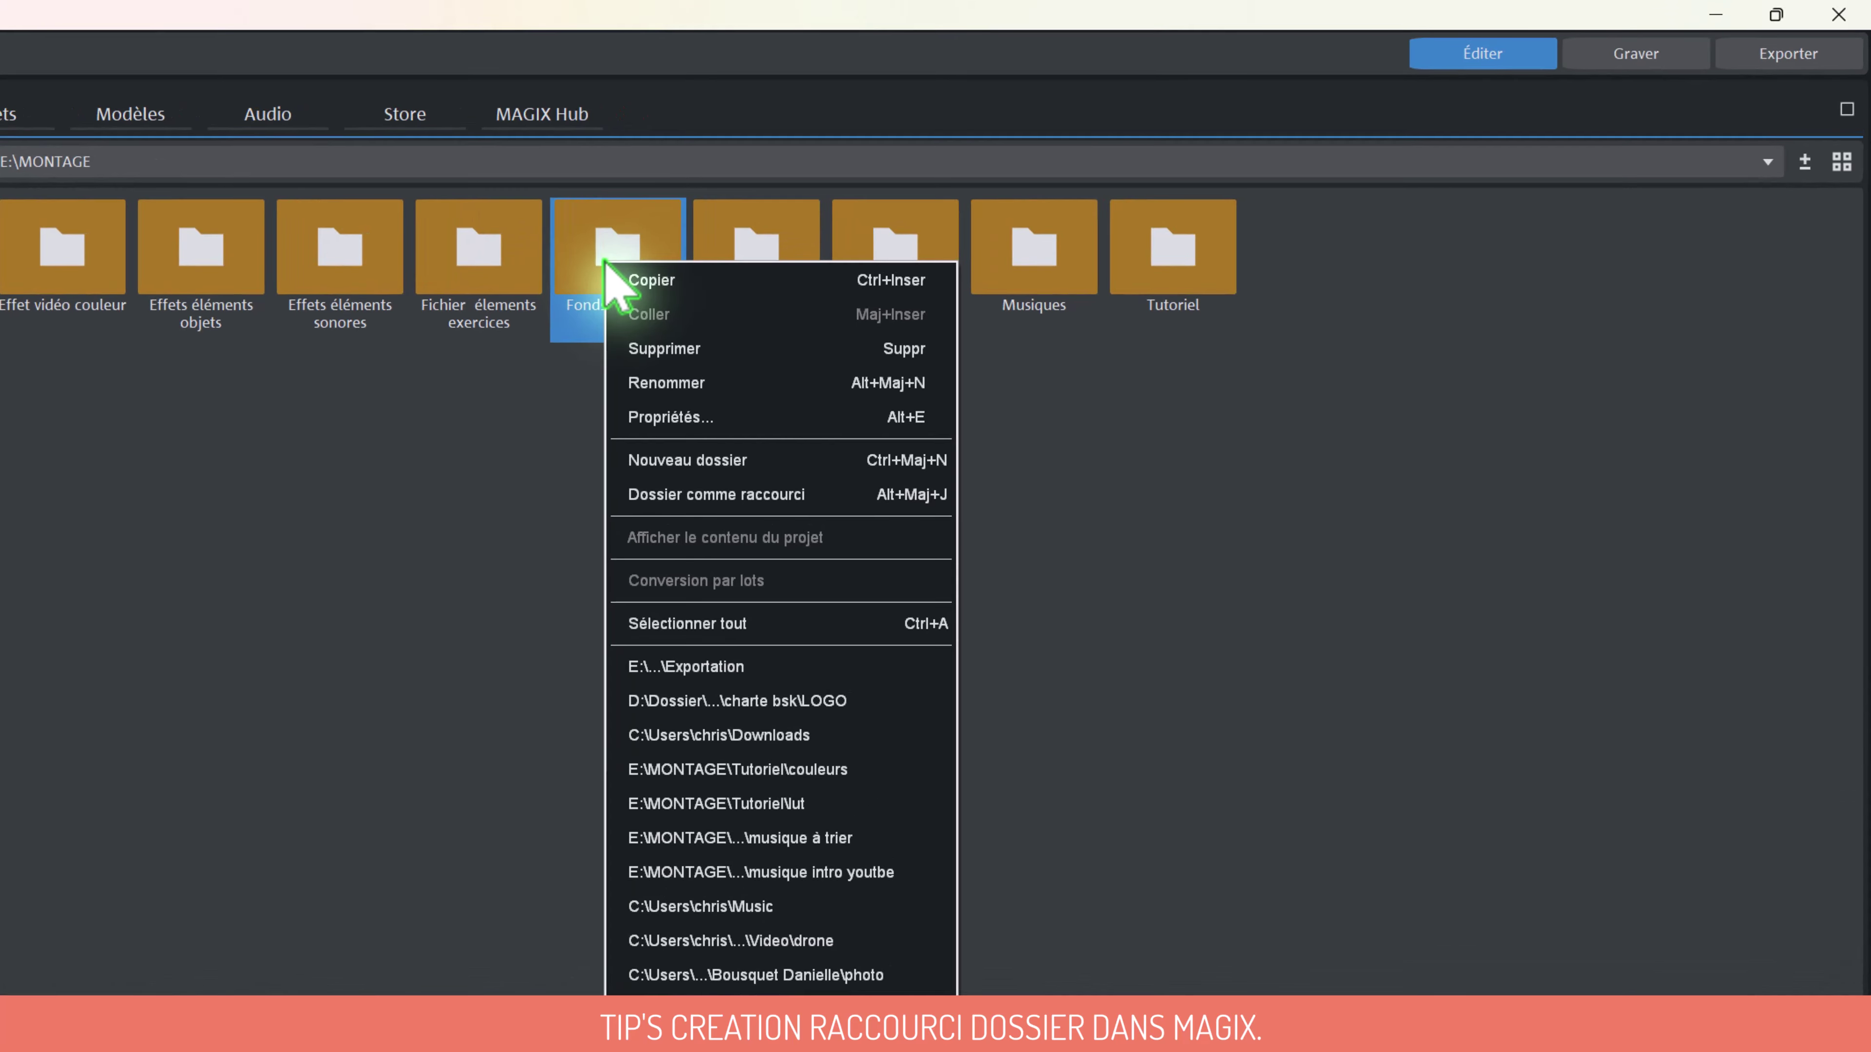
pyautogui.click(696, 501)
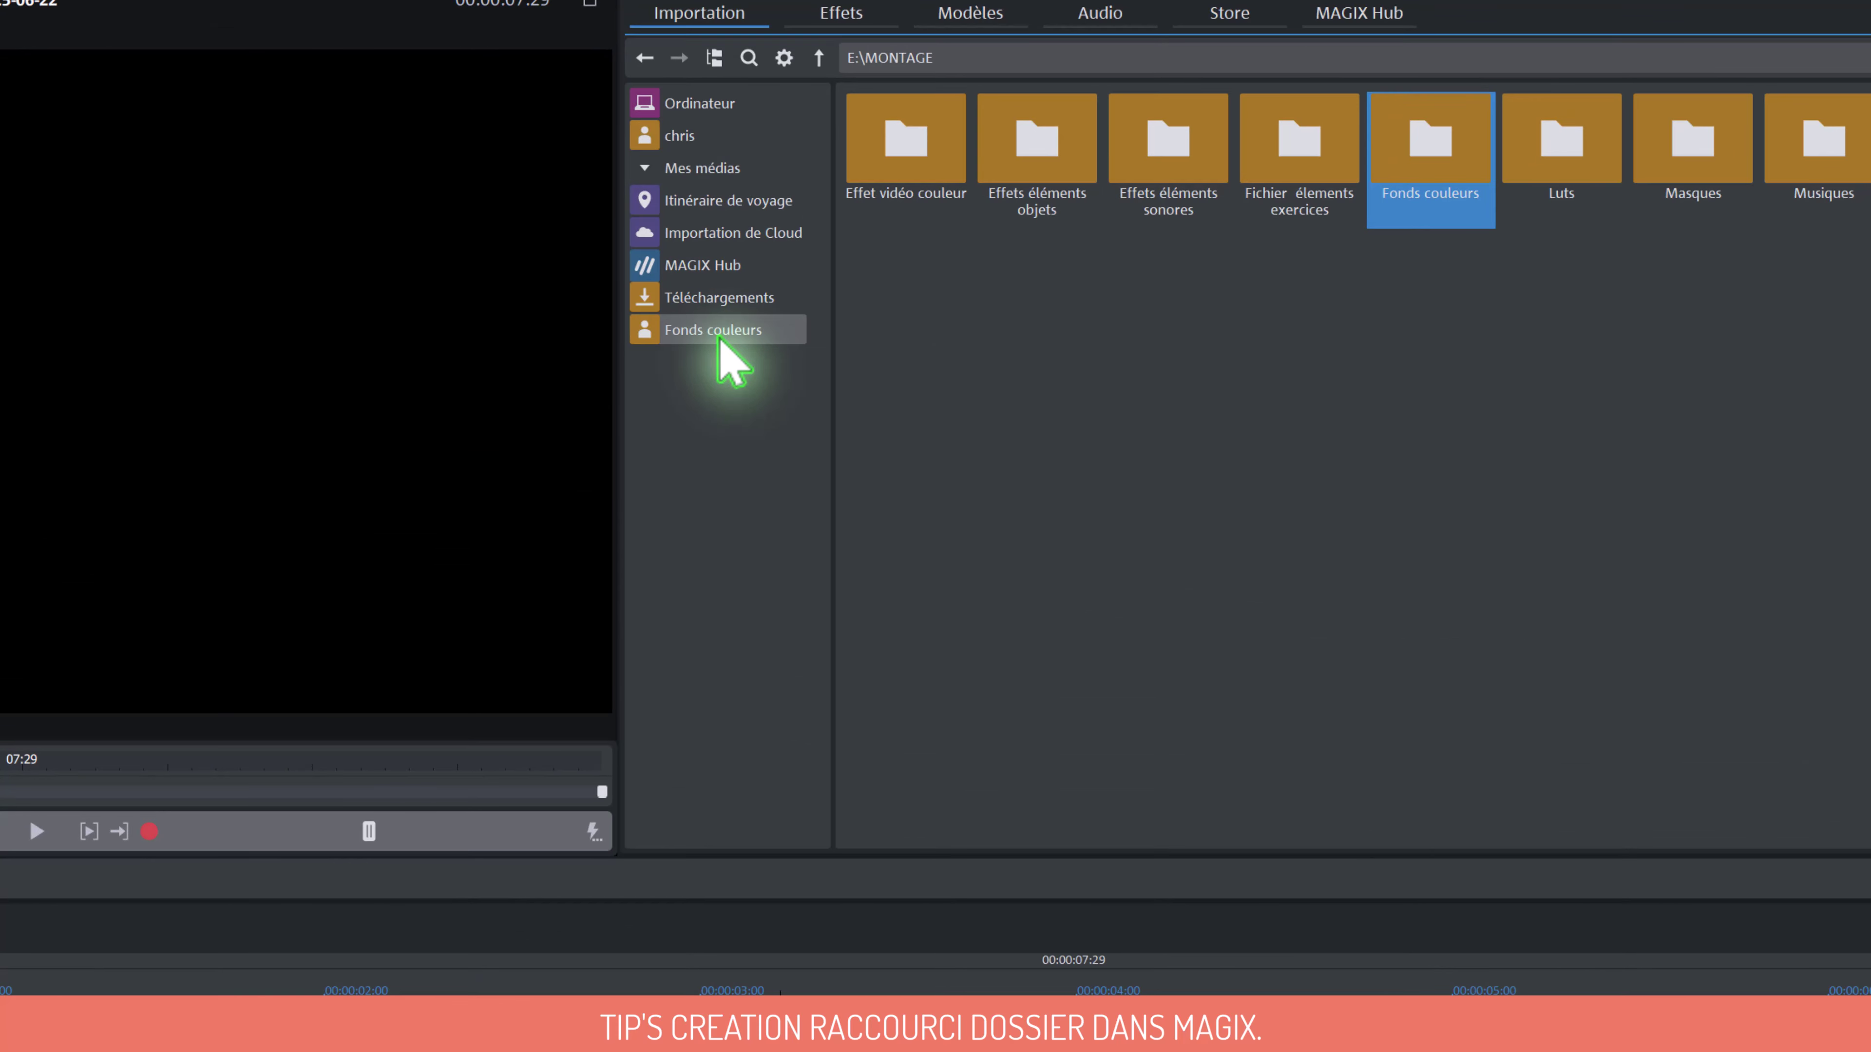
pyautogui.click(1119, 476)
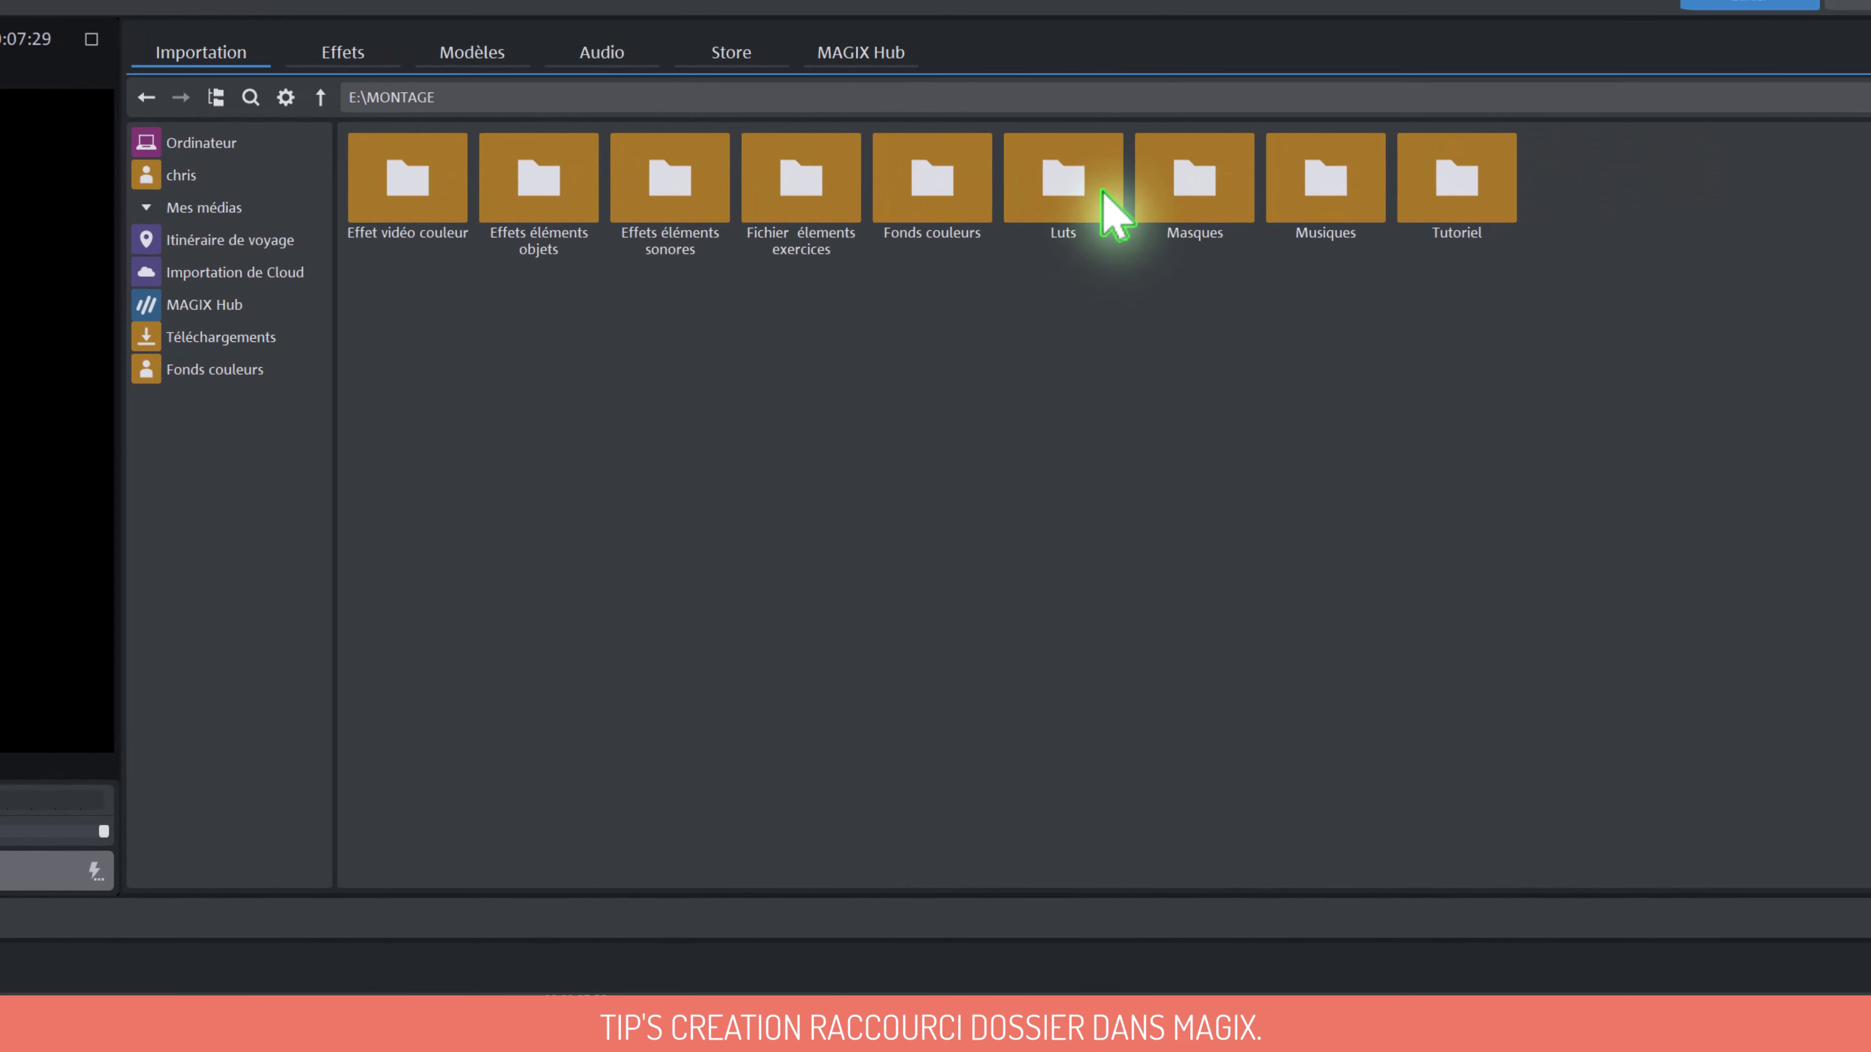
# View the contents of the Luts folder in MONTAGE and add that folder as a shortcut
pyautogui.doubleClick(1561, 140)
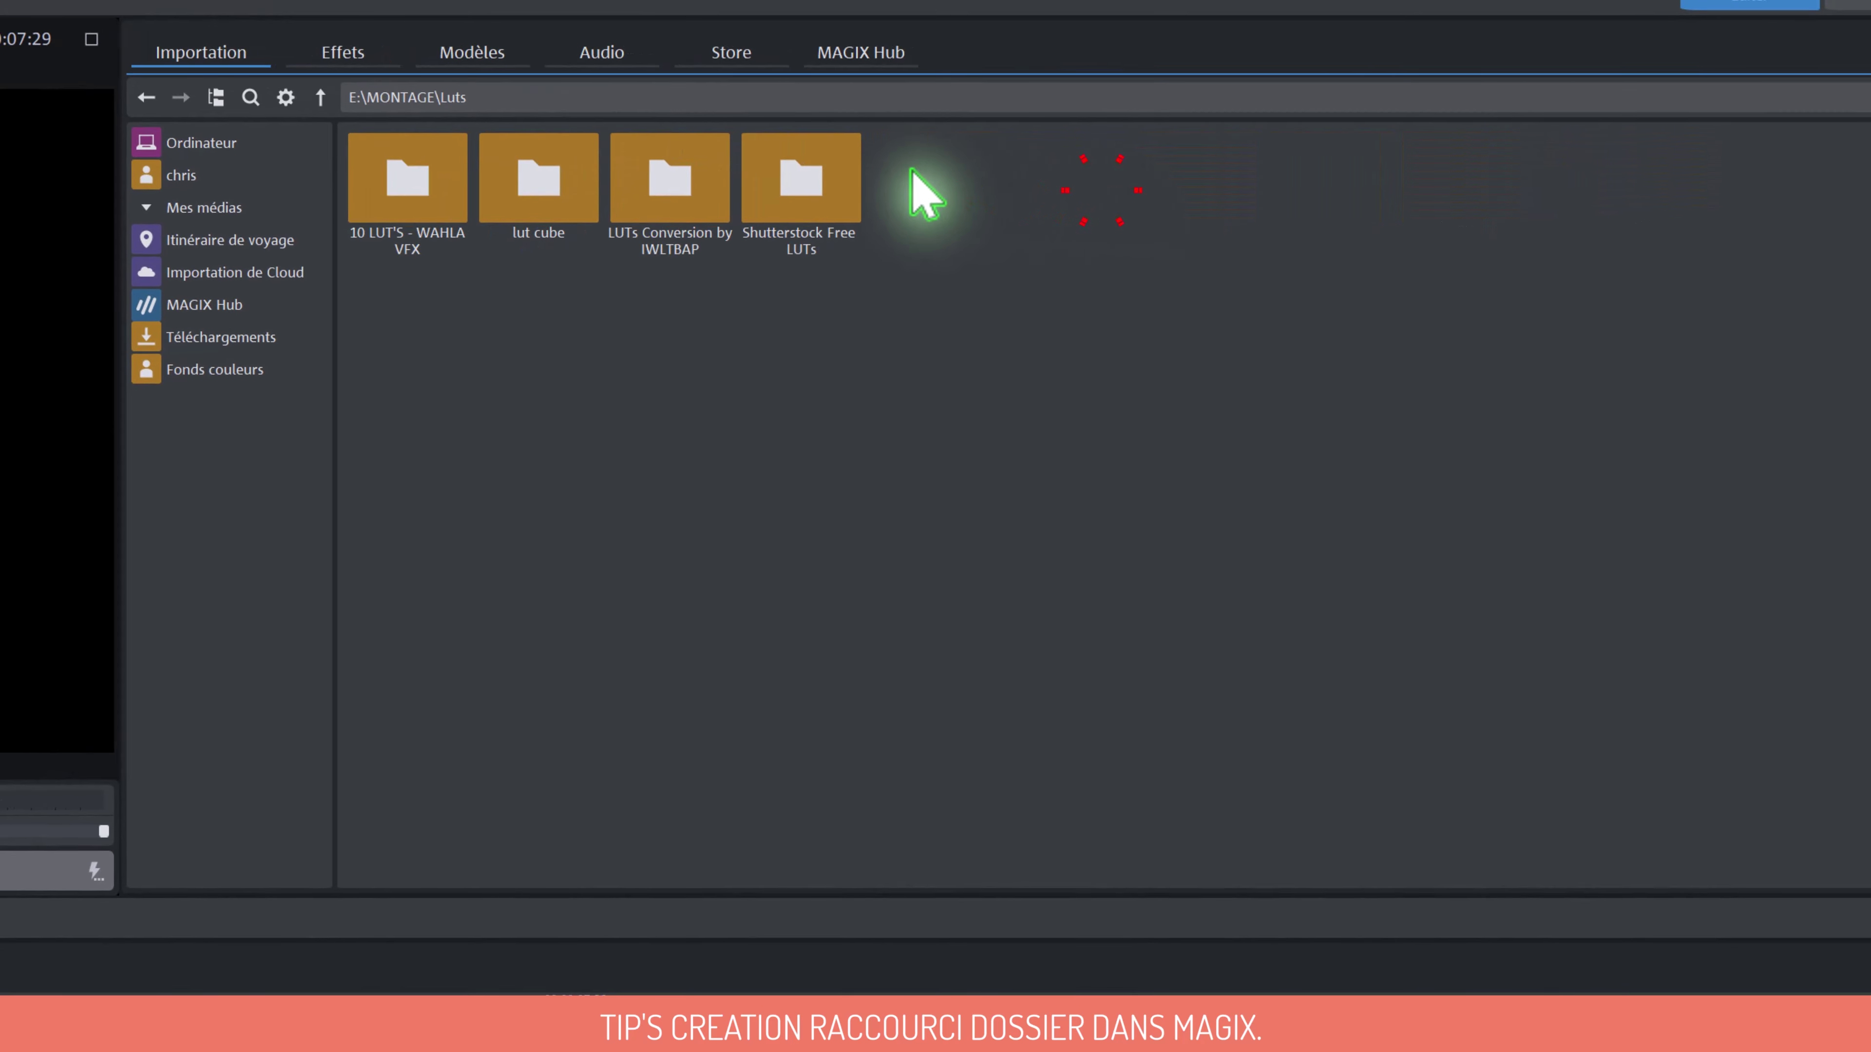
pyautogui.click(321, 97)
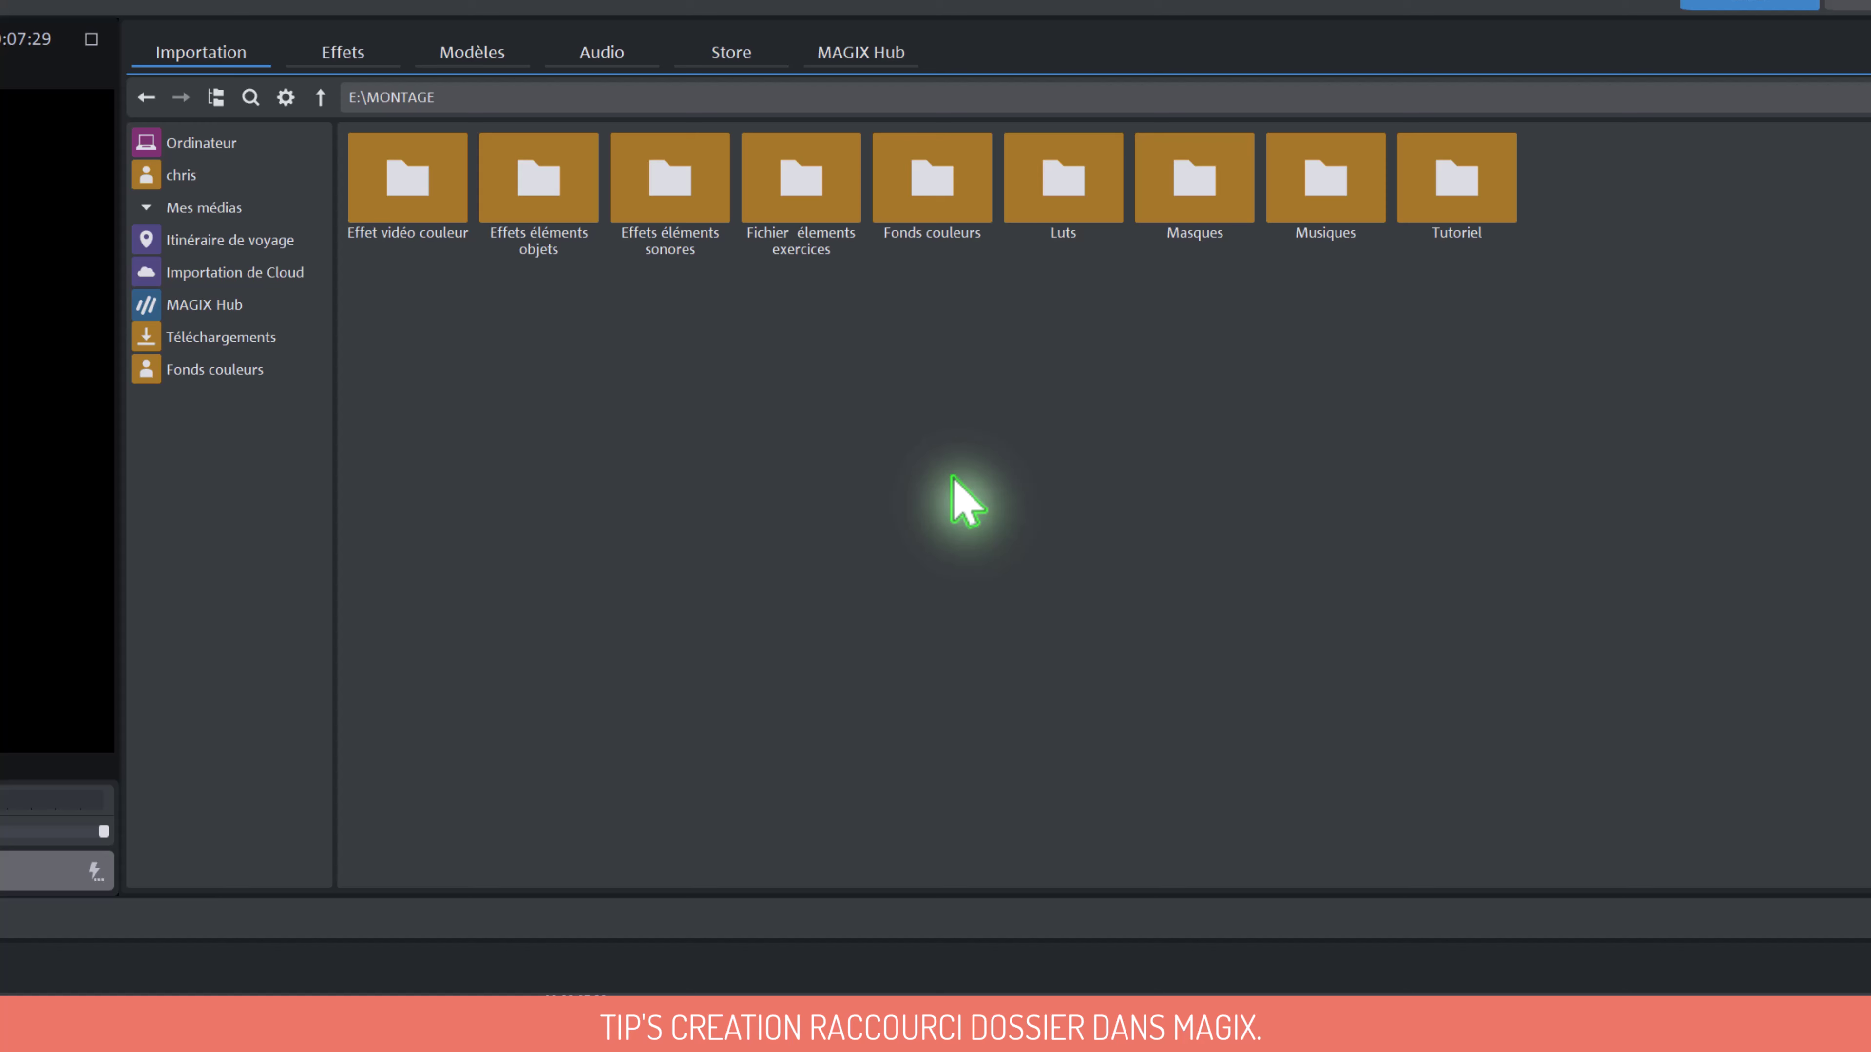
pyautogui.click(1055, 220)
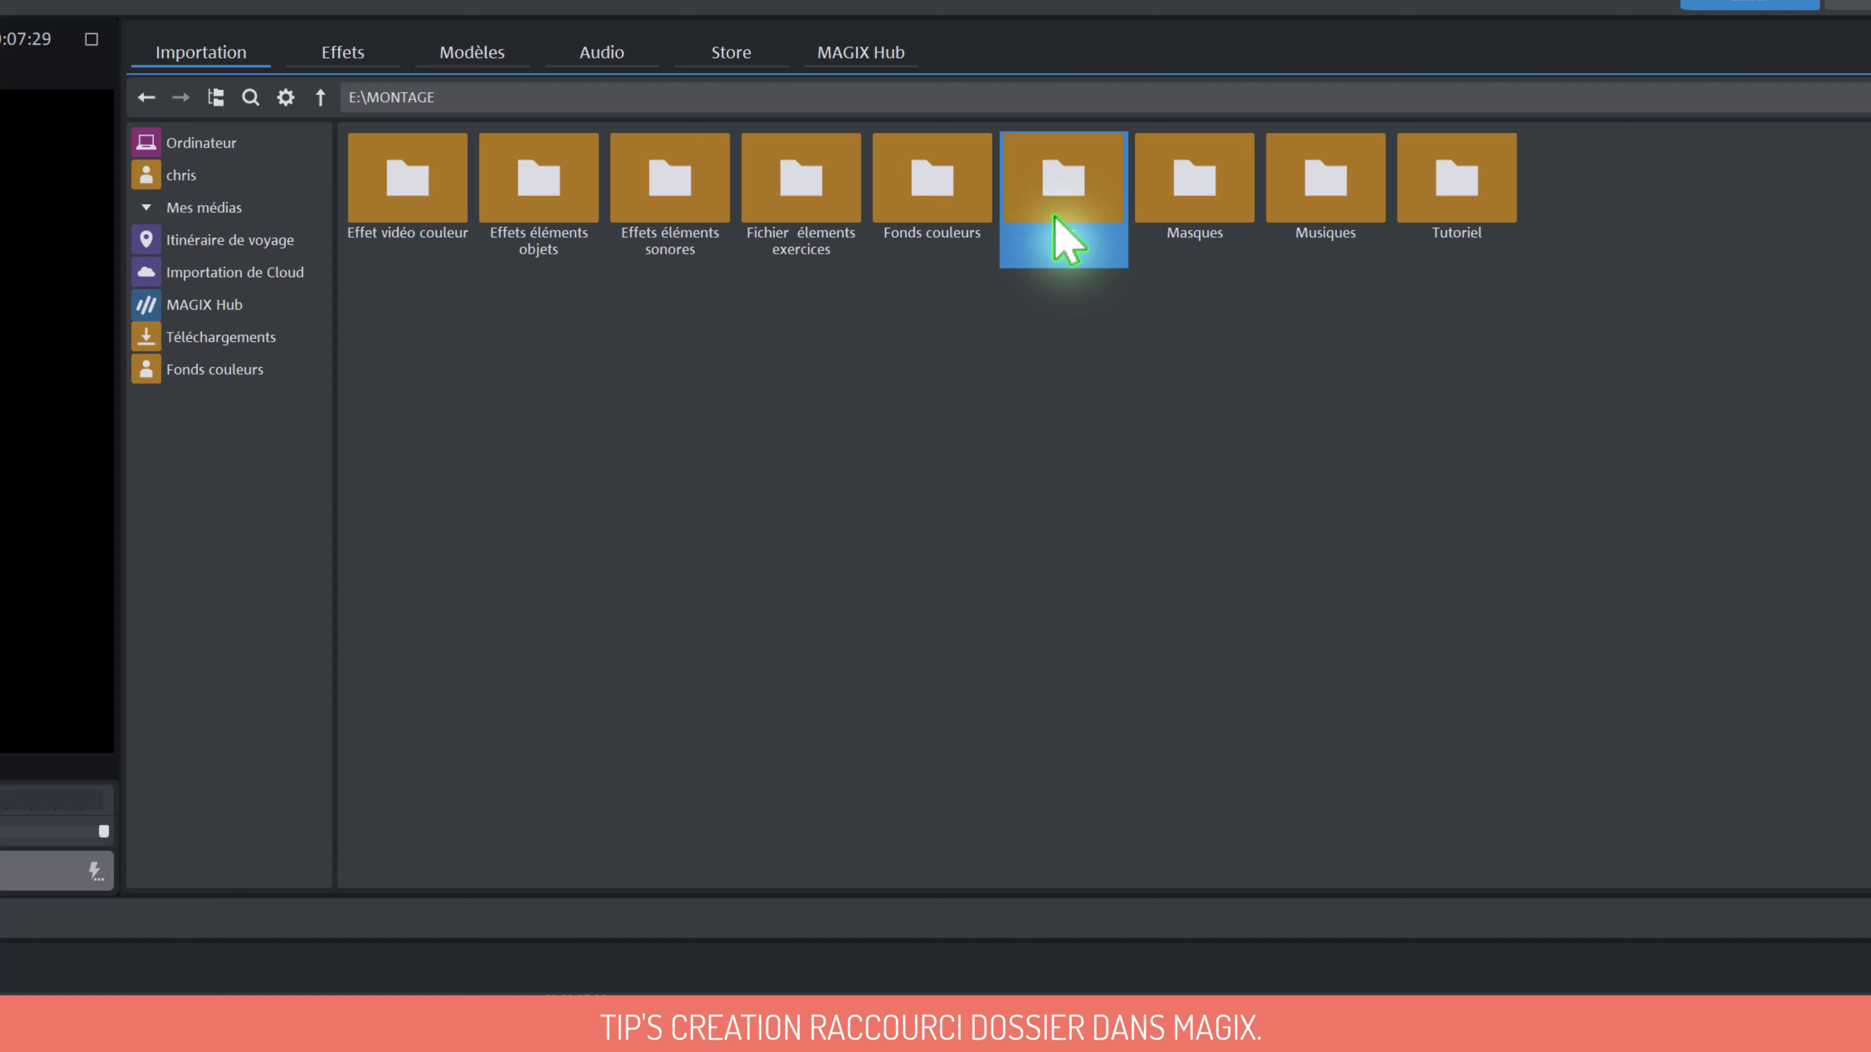
pyautogui.rightClick(1065, 239)
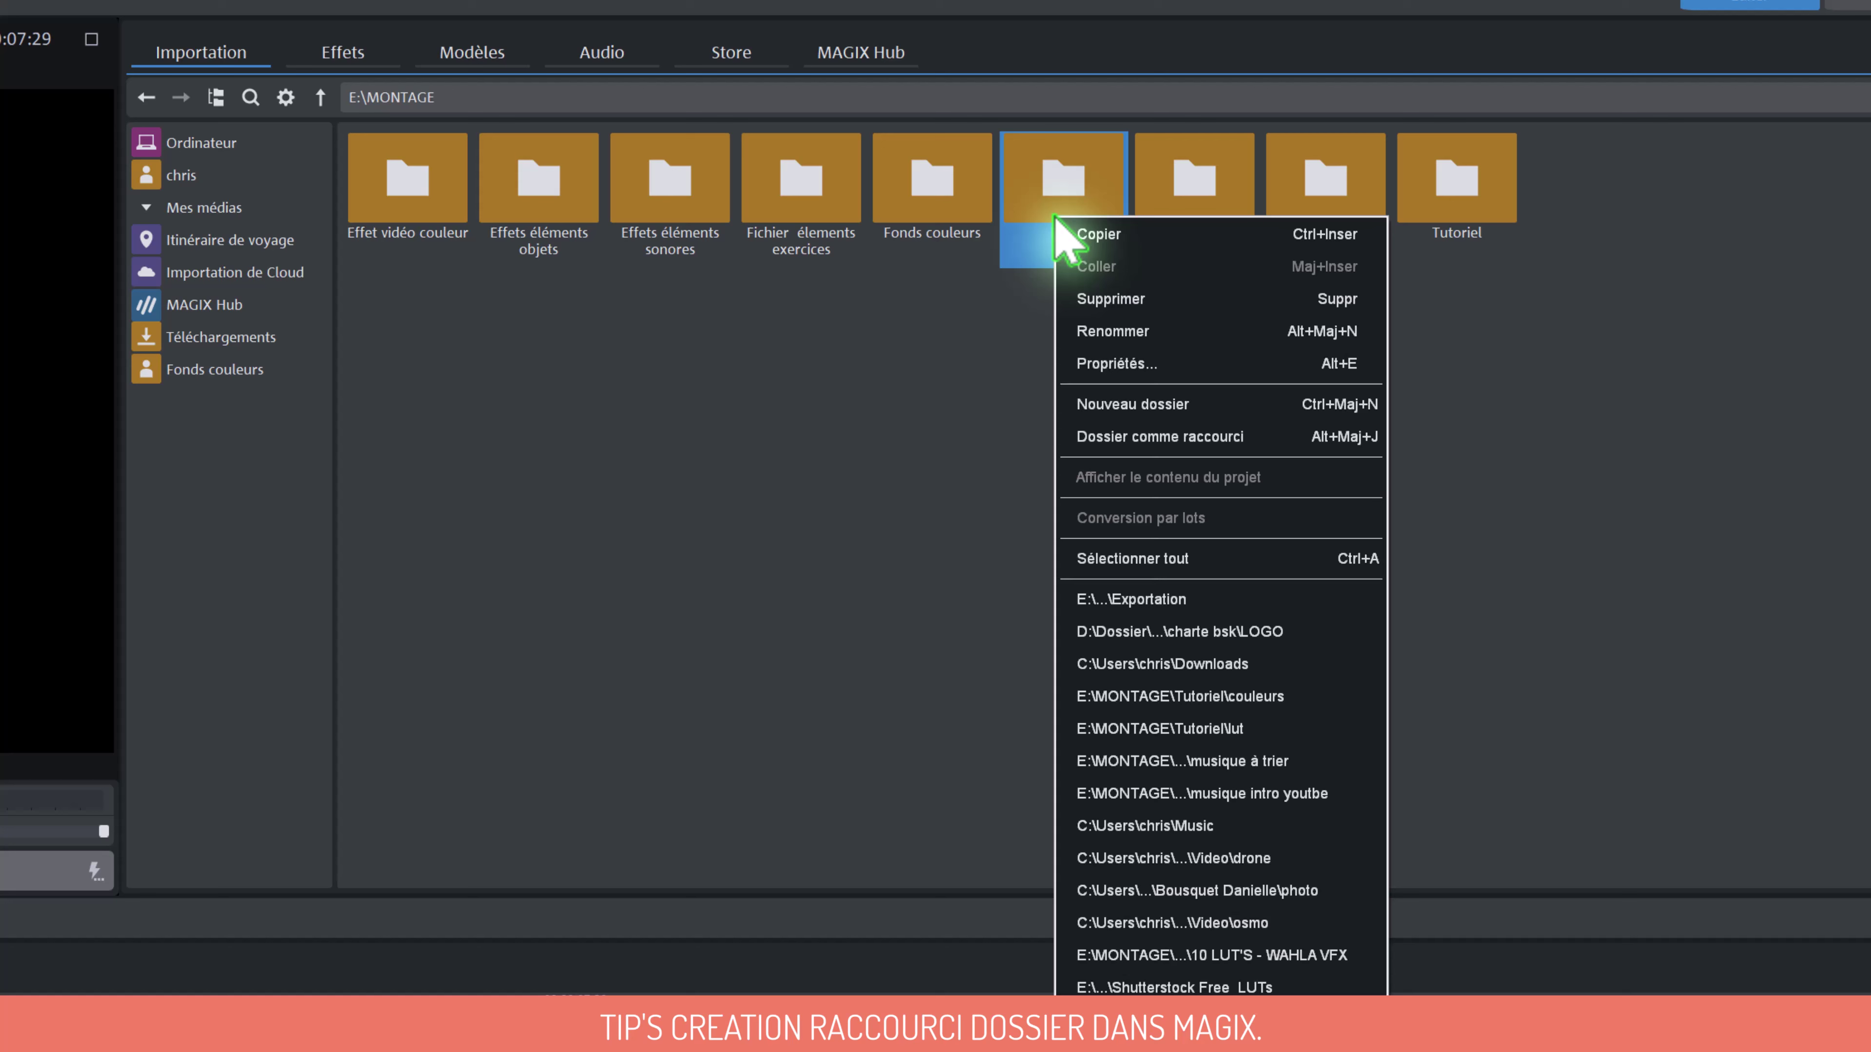
pyautogui.click(1104, 436)
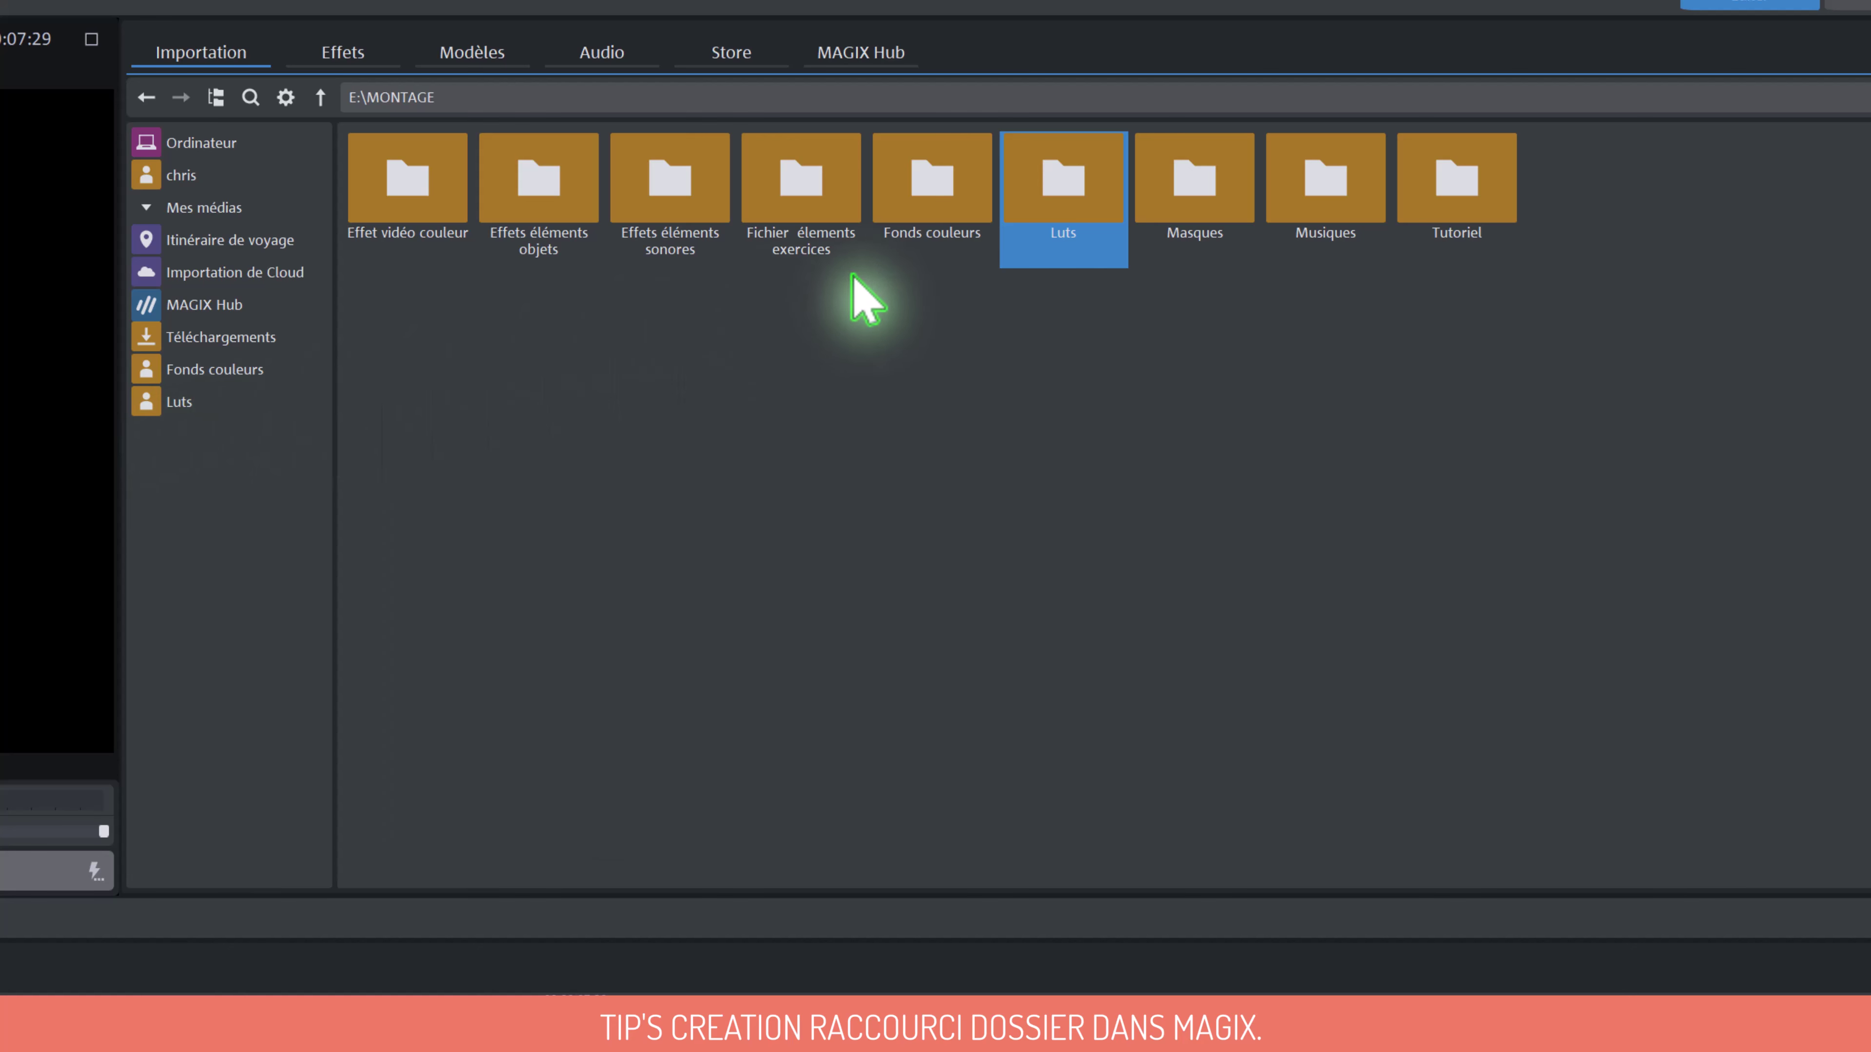
# Open the Musiques folder and view its musique intro youtbe subfolder, returning to Musiques
pyautogui.doubleClick(1299, 180)
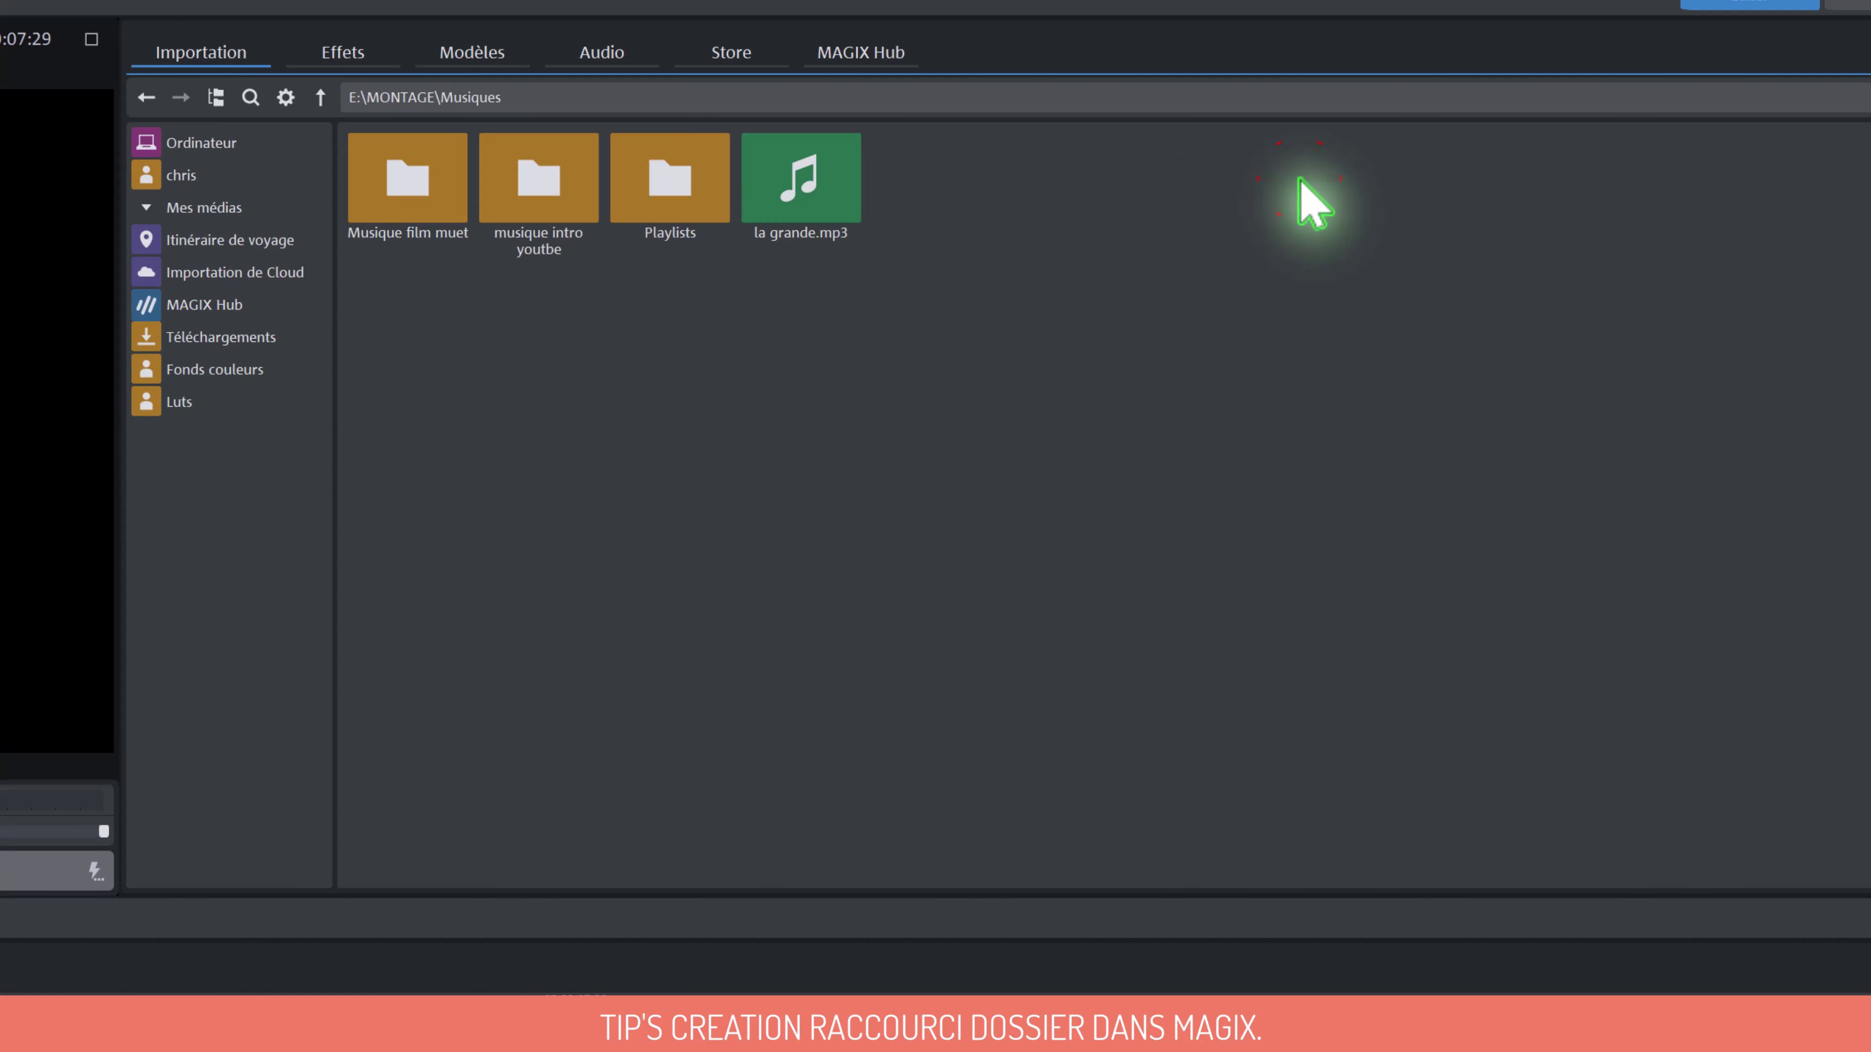
pyautogui.doubleClick(537, 178)
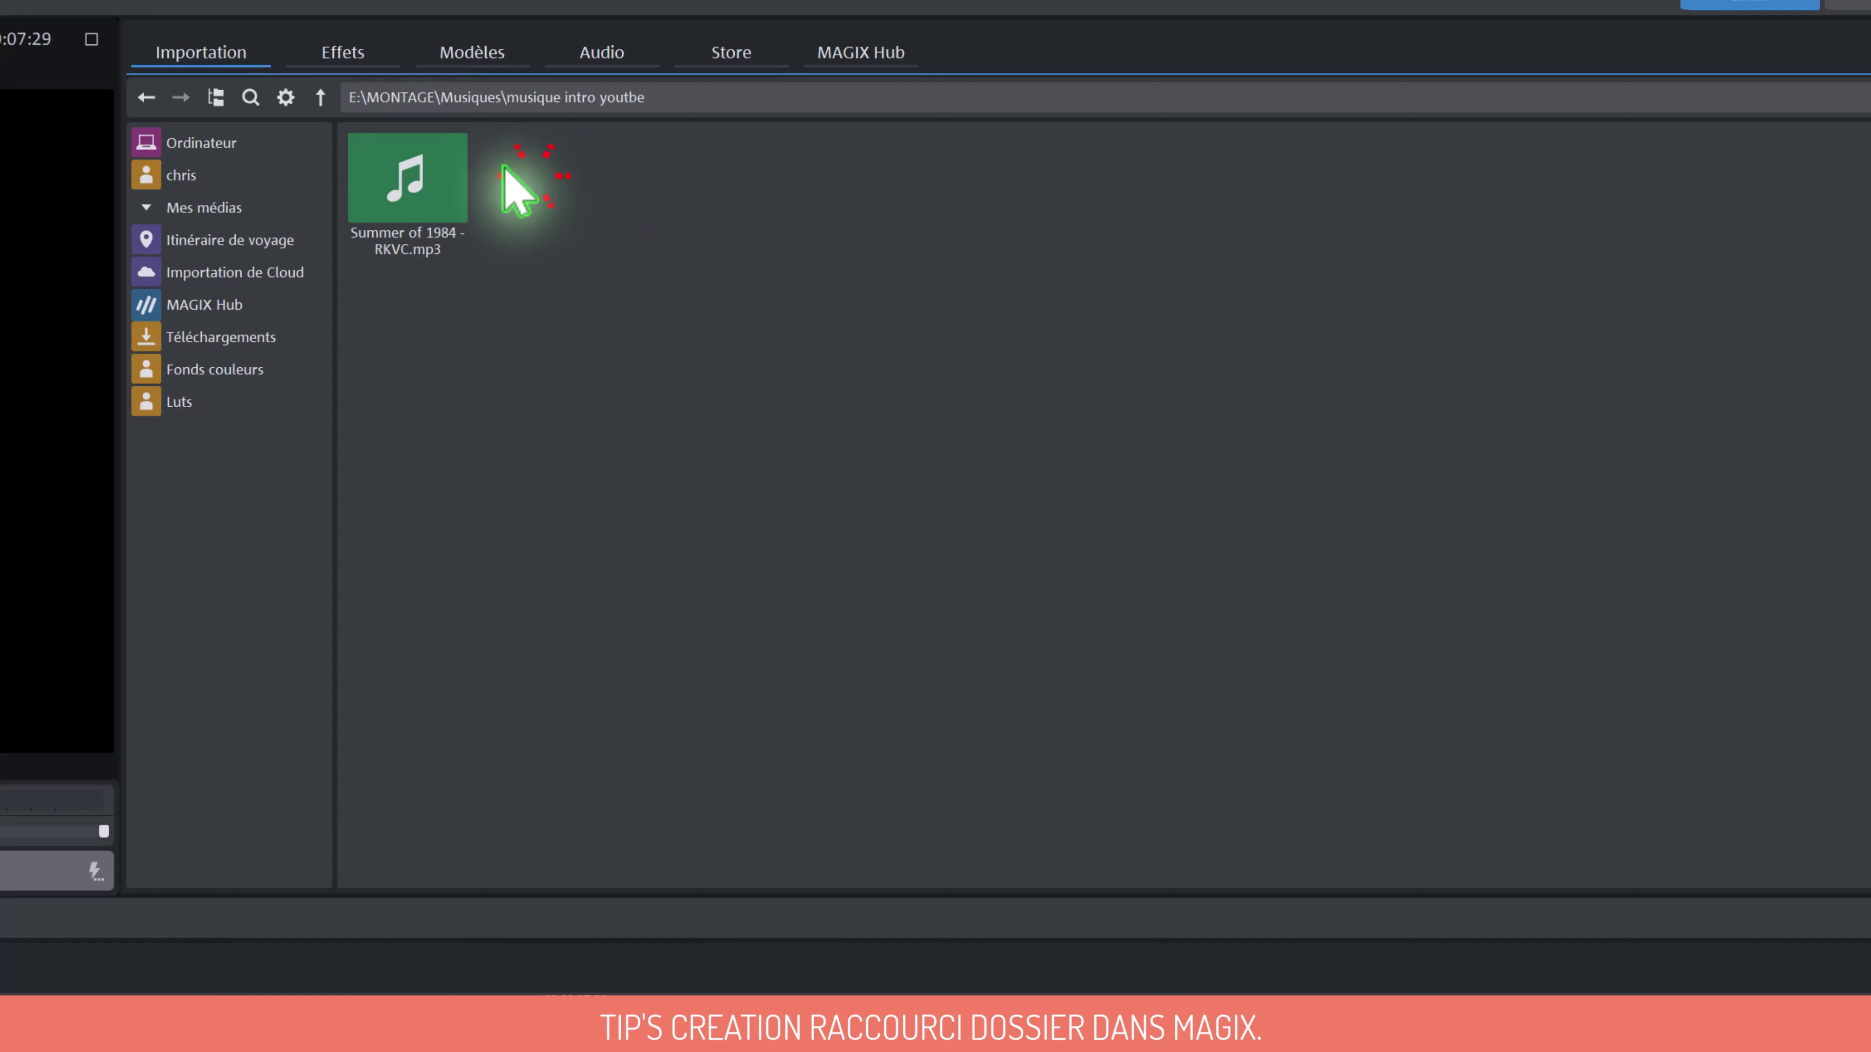
pyautogui.click(320, 97)
# Look through the musique montage, musique à trier and musique shorts folders in Playlists, including SANS LICENCE, and return to E:\MONTAGE
pyautogui.doubleClick(673, 199)
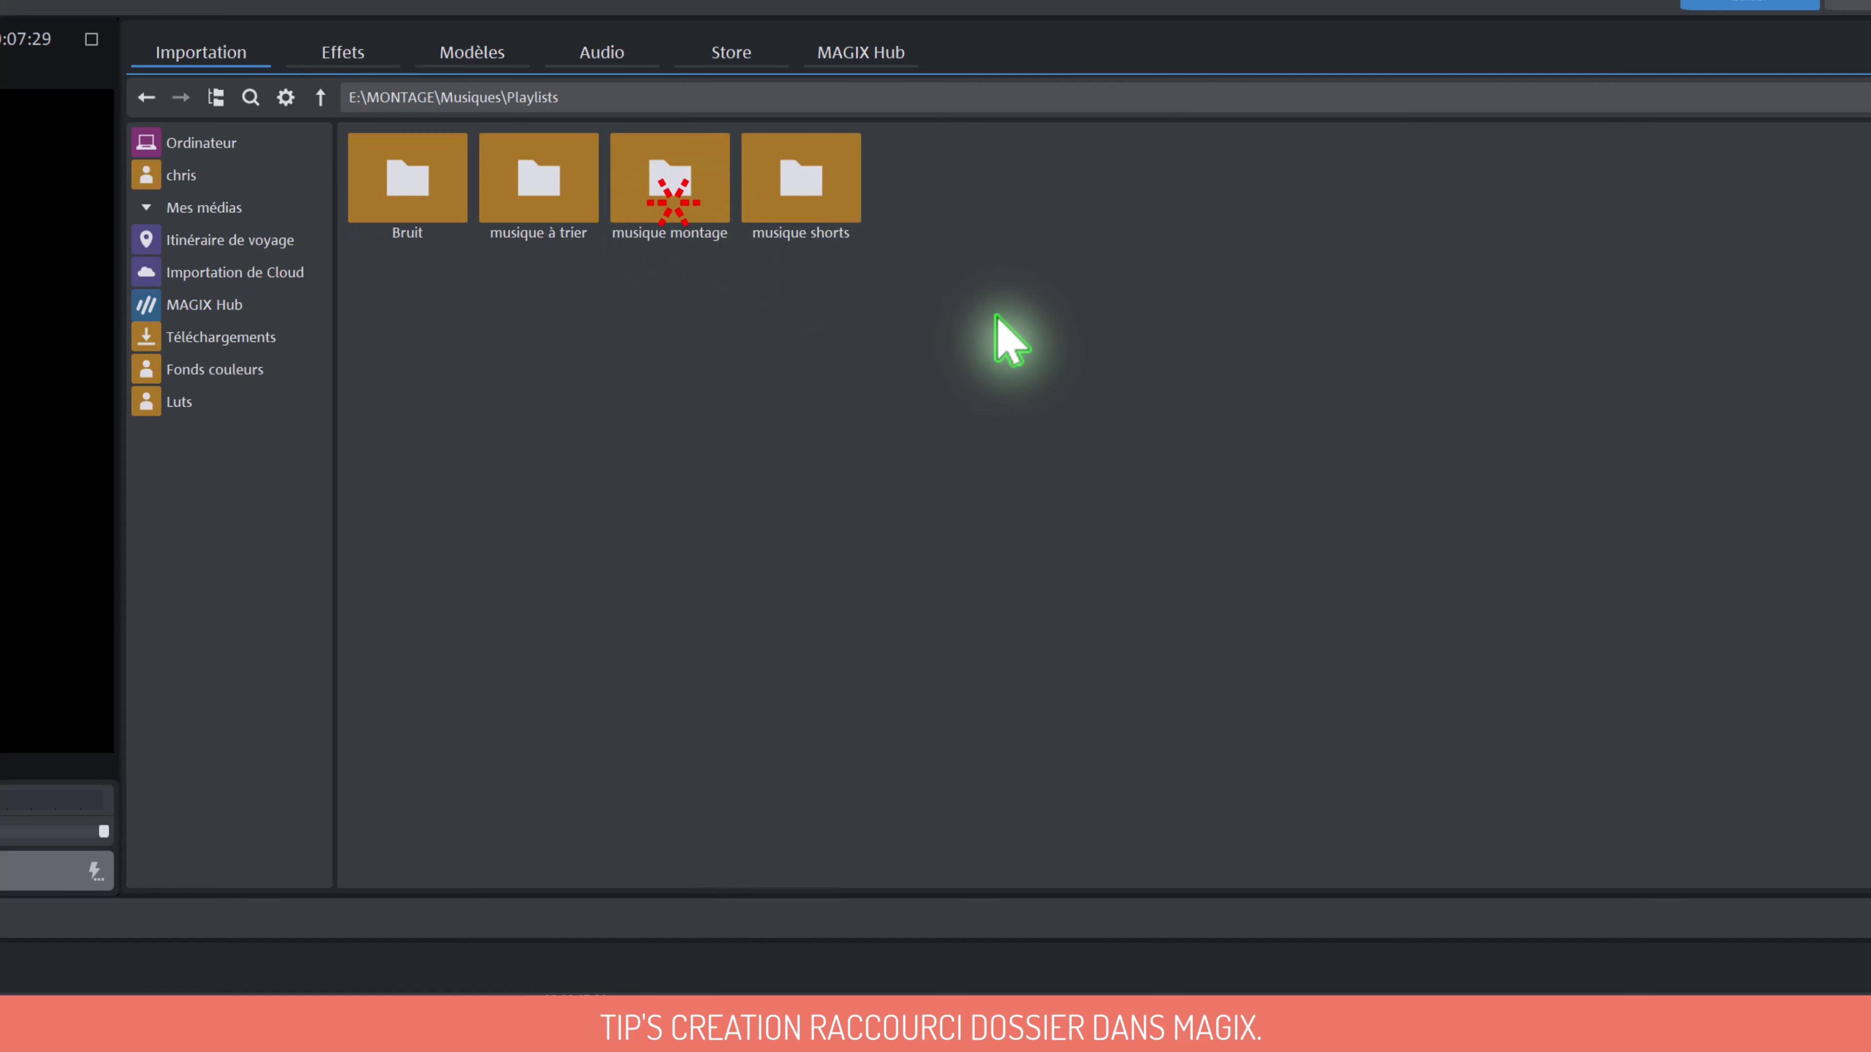
pyautogui.doubleClick(689, 199)
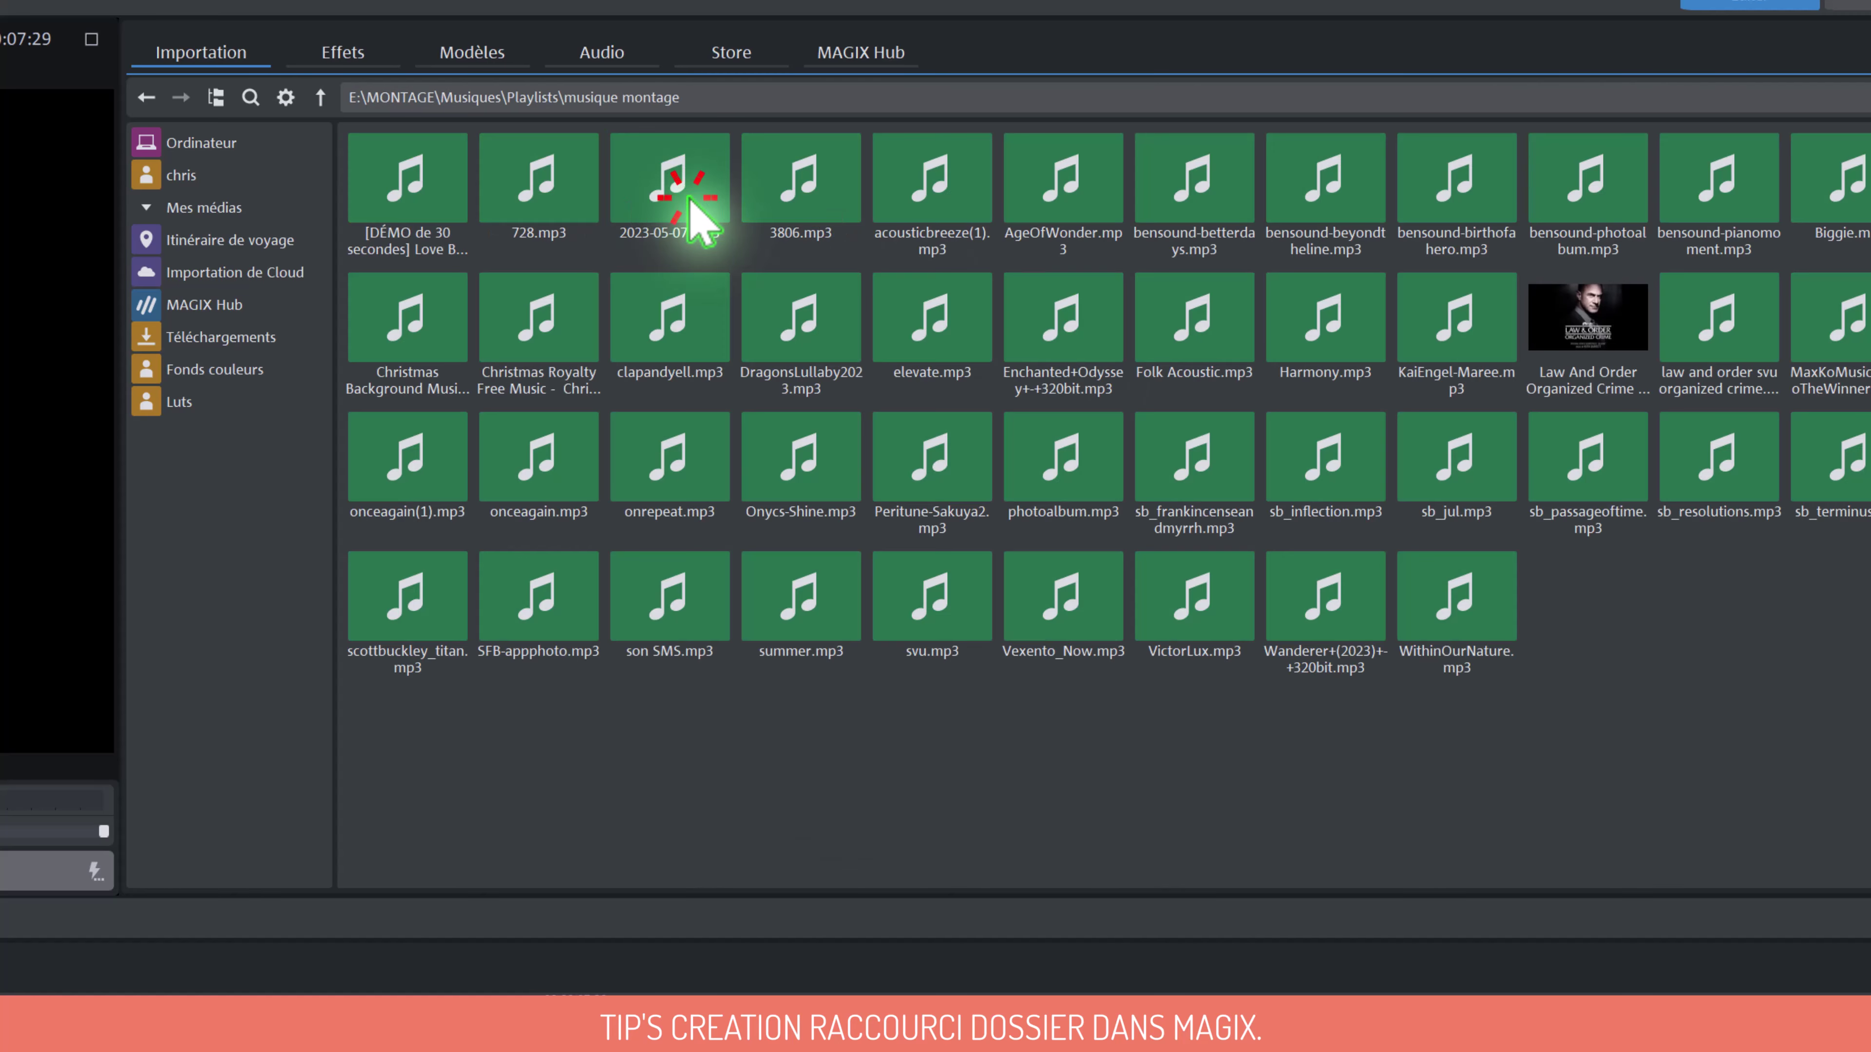
pyautogui.click(321, 97)
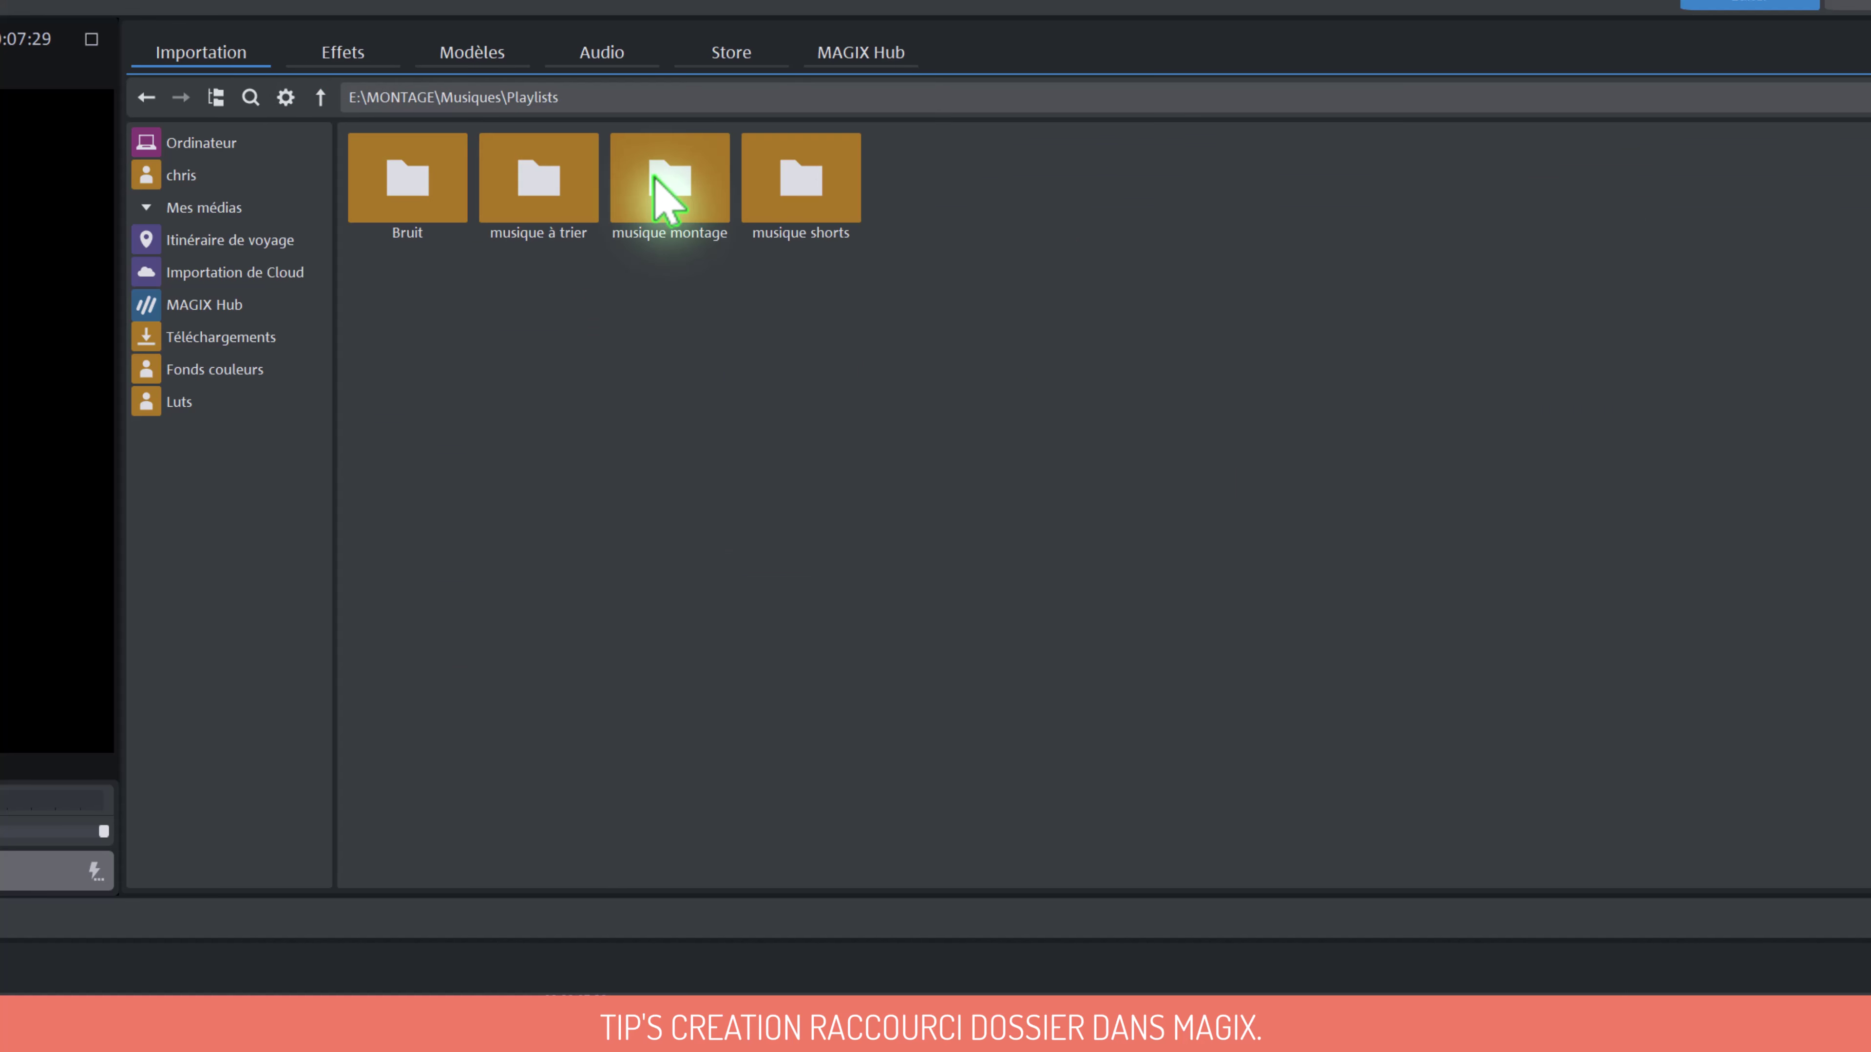
pyautogui.doubleClick(564, 189)
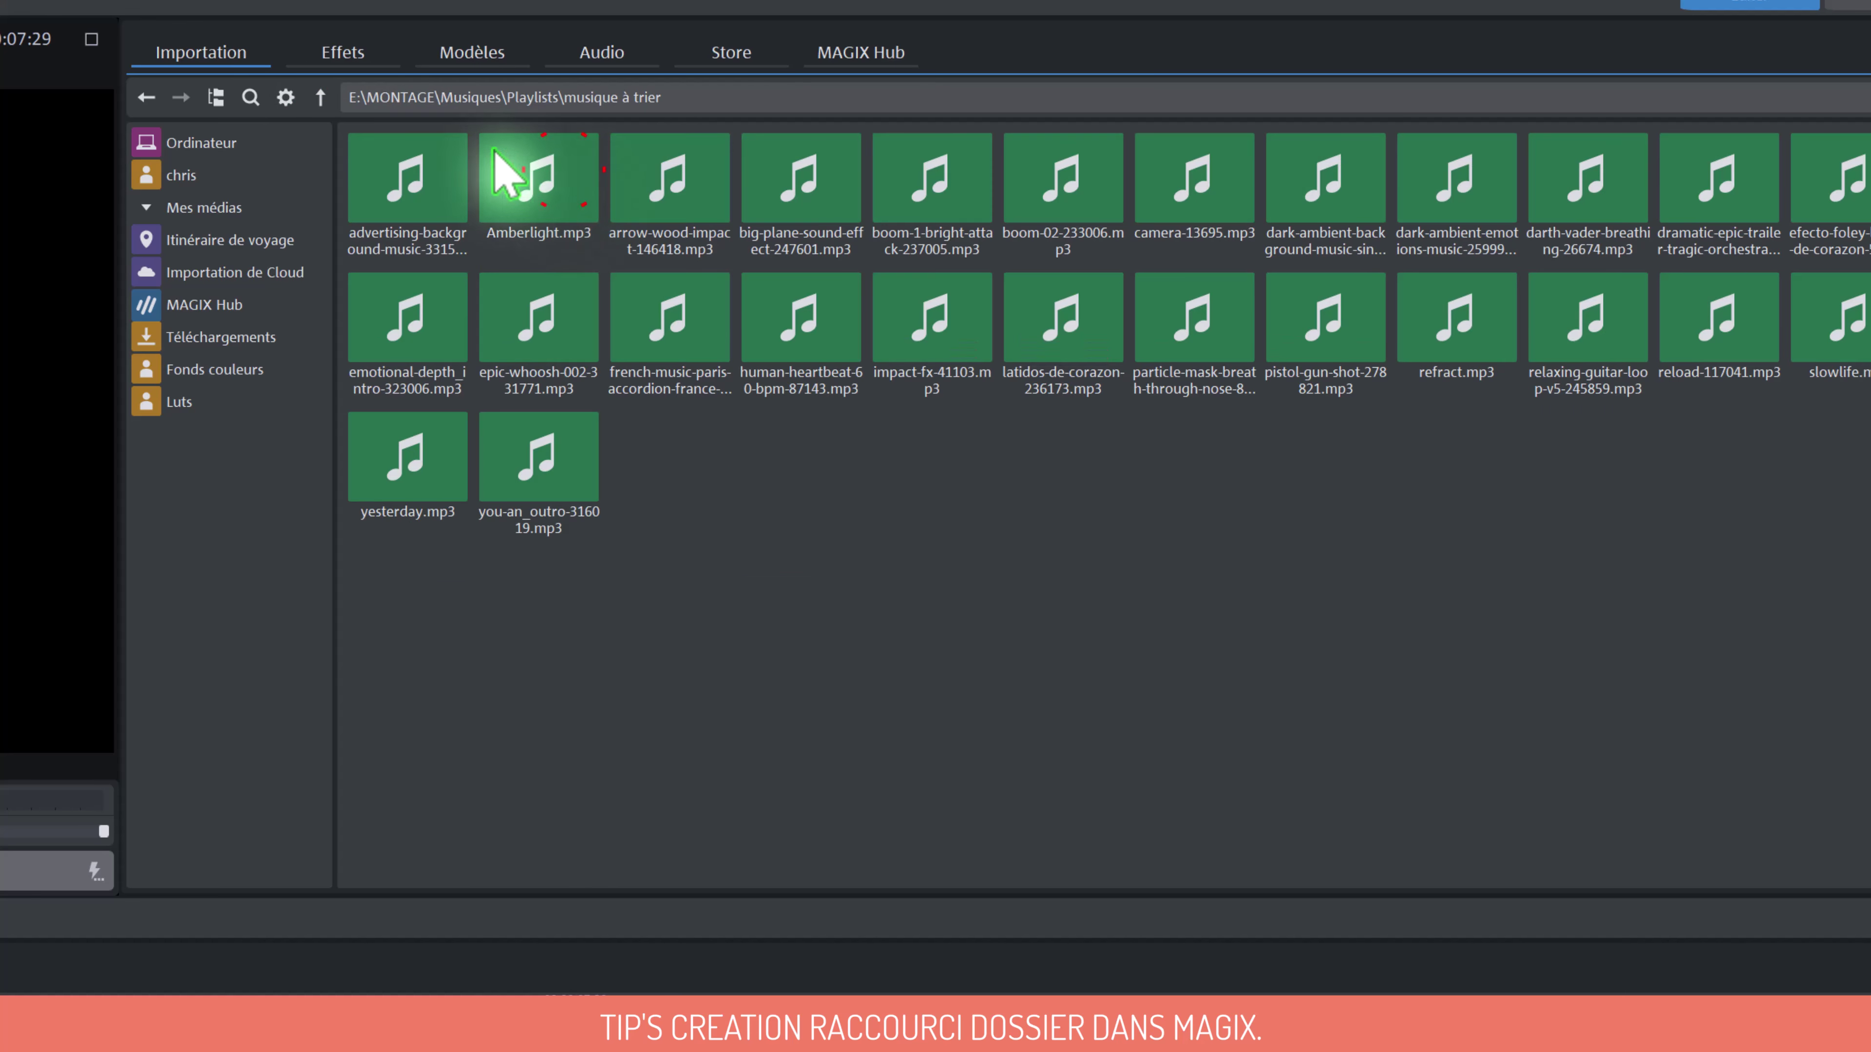
pyautogui.click(321, 97)
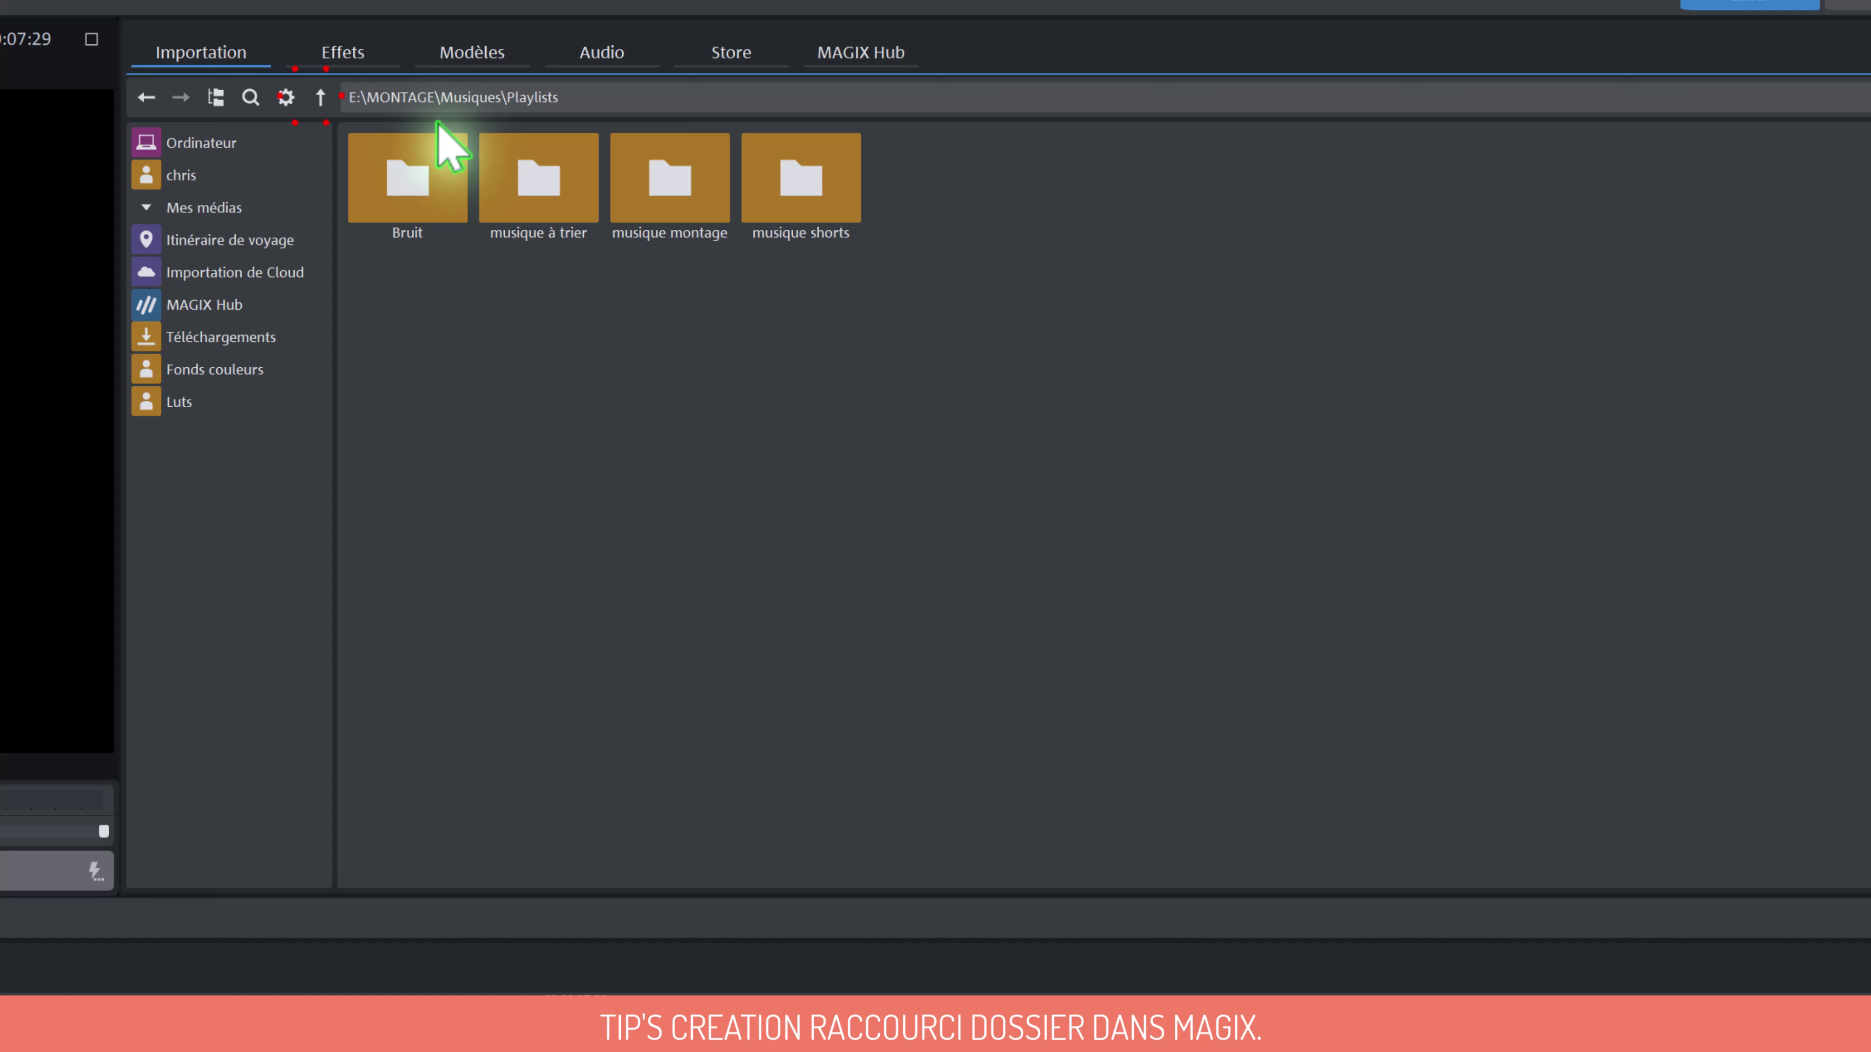
pyautogui.click(806, 208)
pyautogui.doubleClick(805, 200)
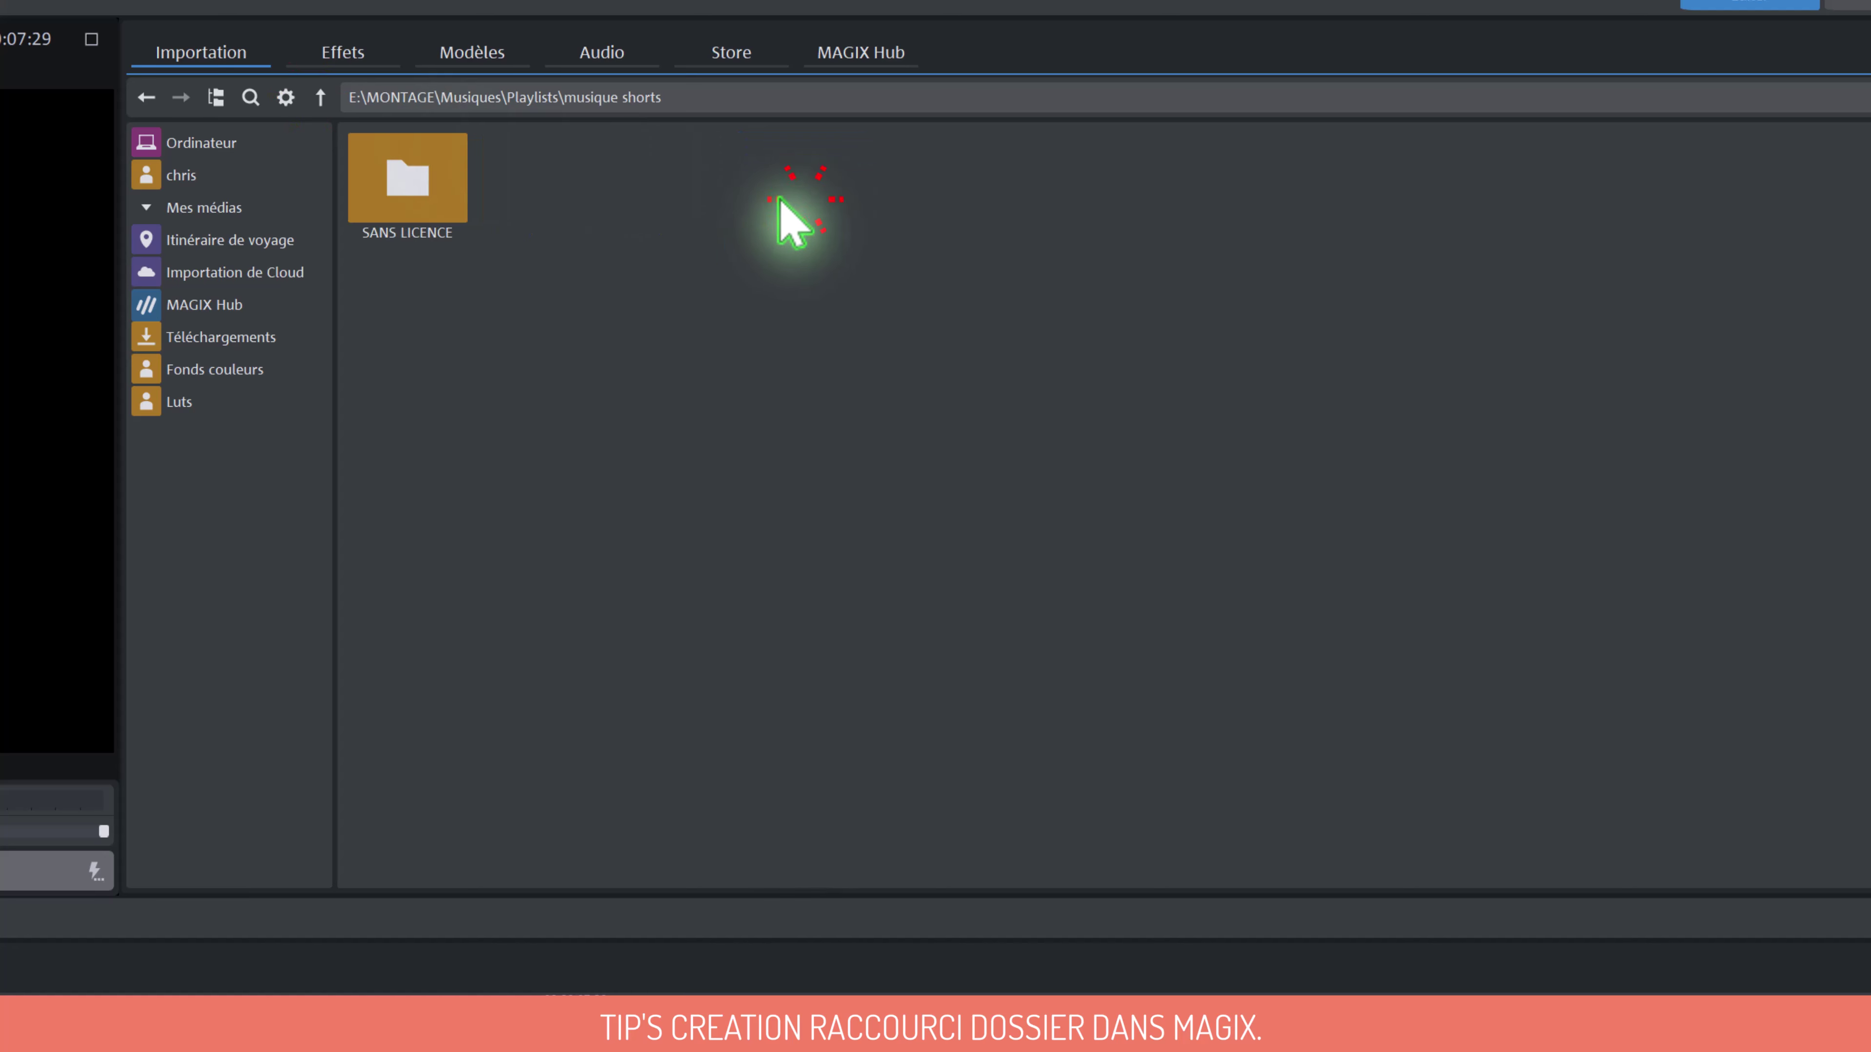
pyautogui.doubleClick(427, 193)
pyautogui.click(321, 101)
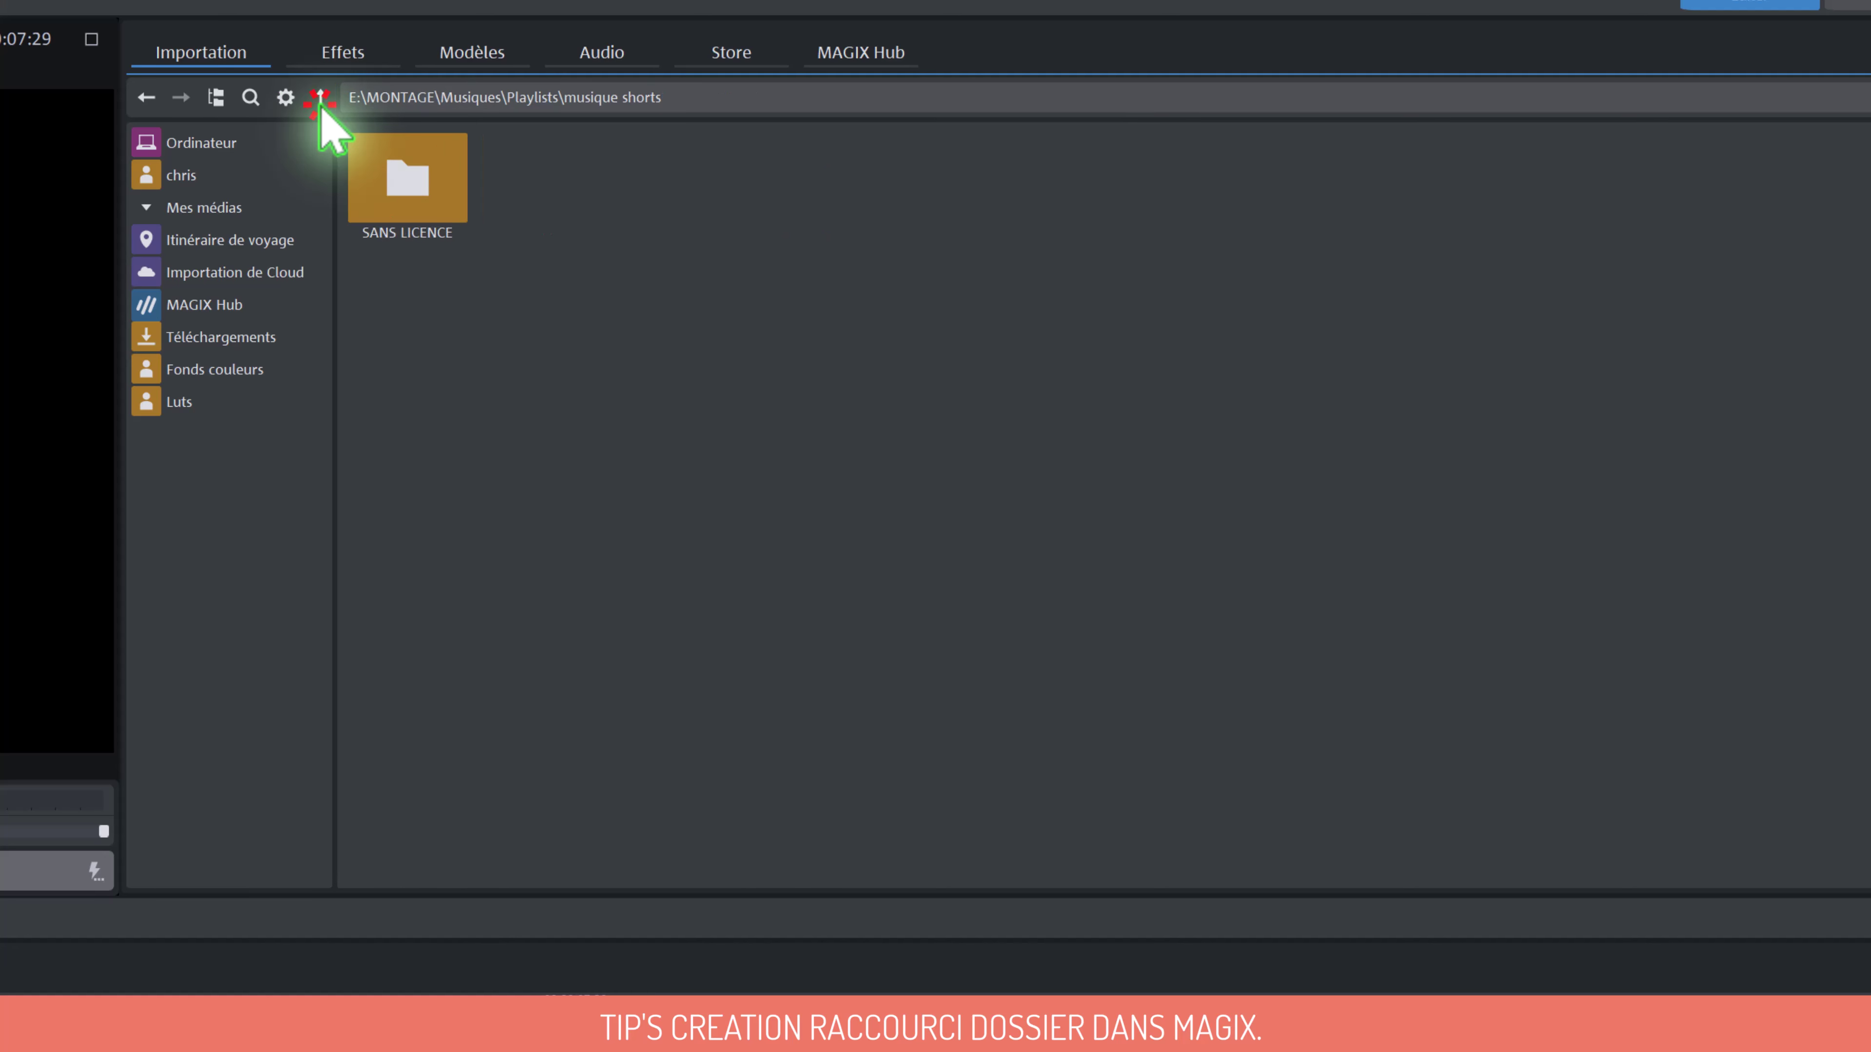
pyautogui.click(321, 100)
pyautogui.click(321, 98)
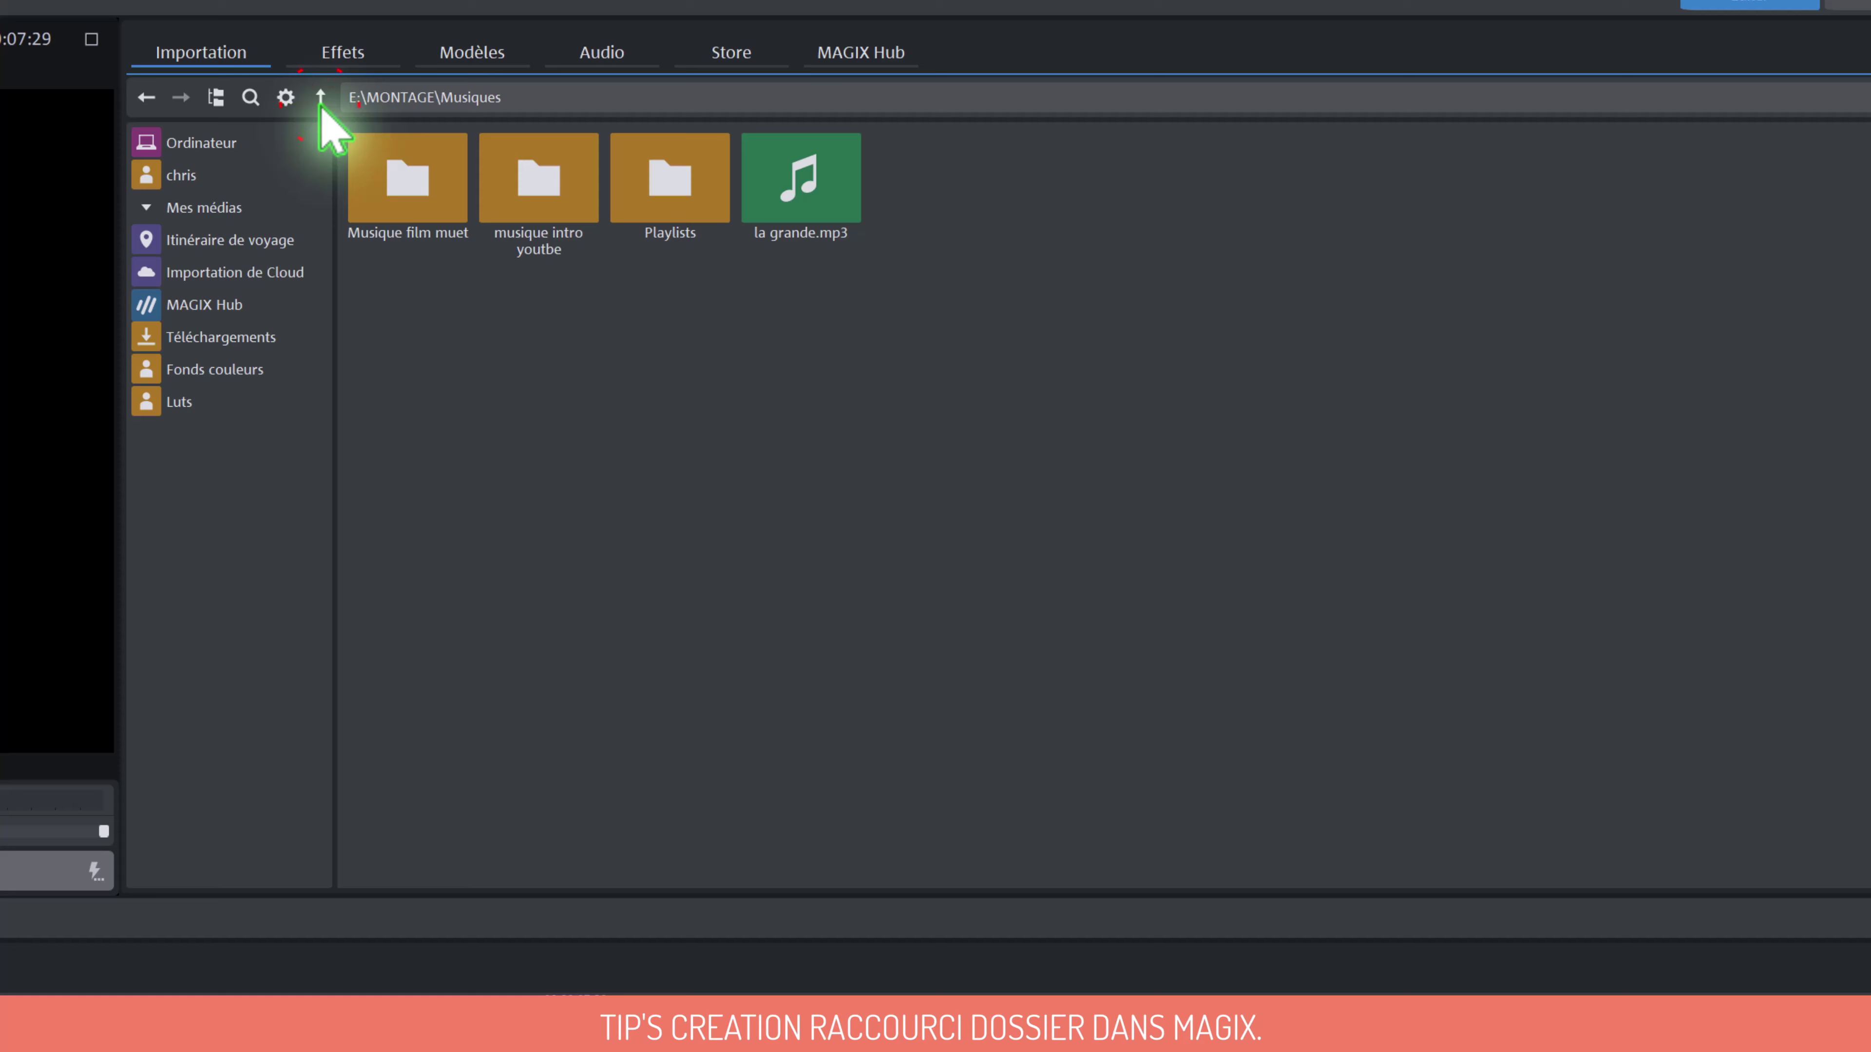
pyautogui.click(322, 98)
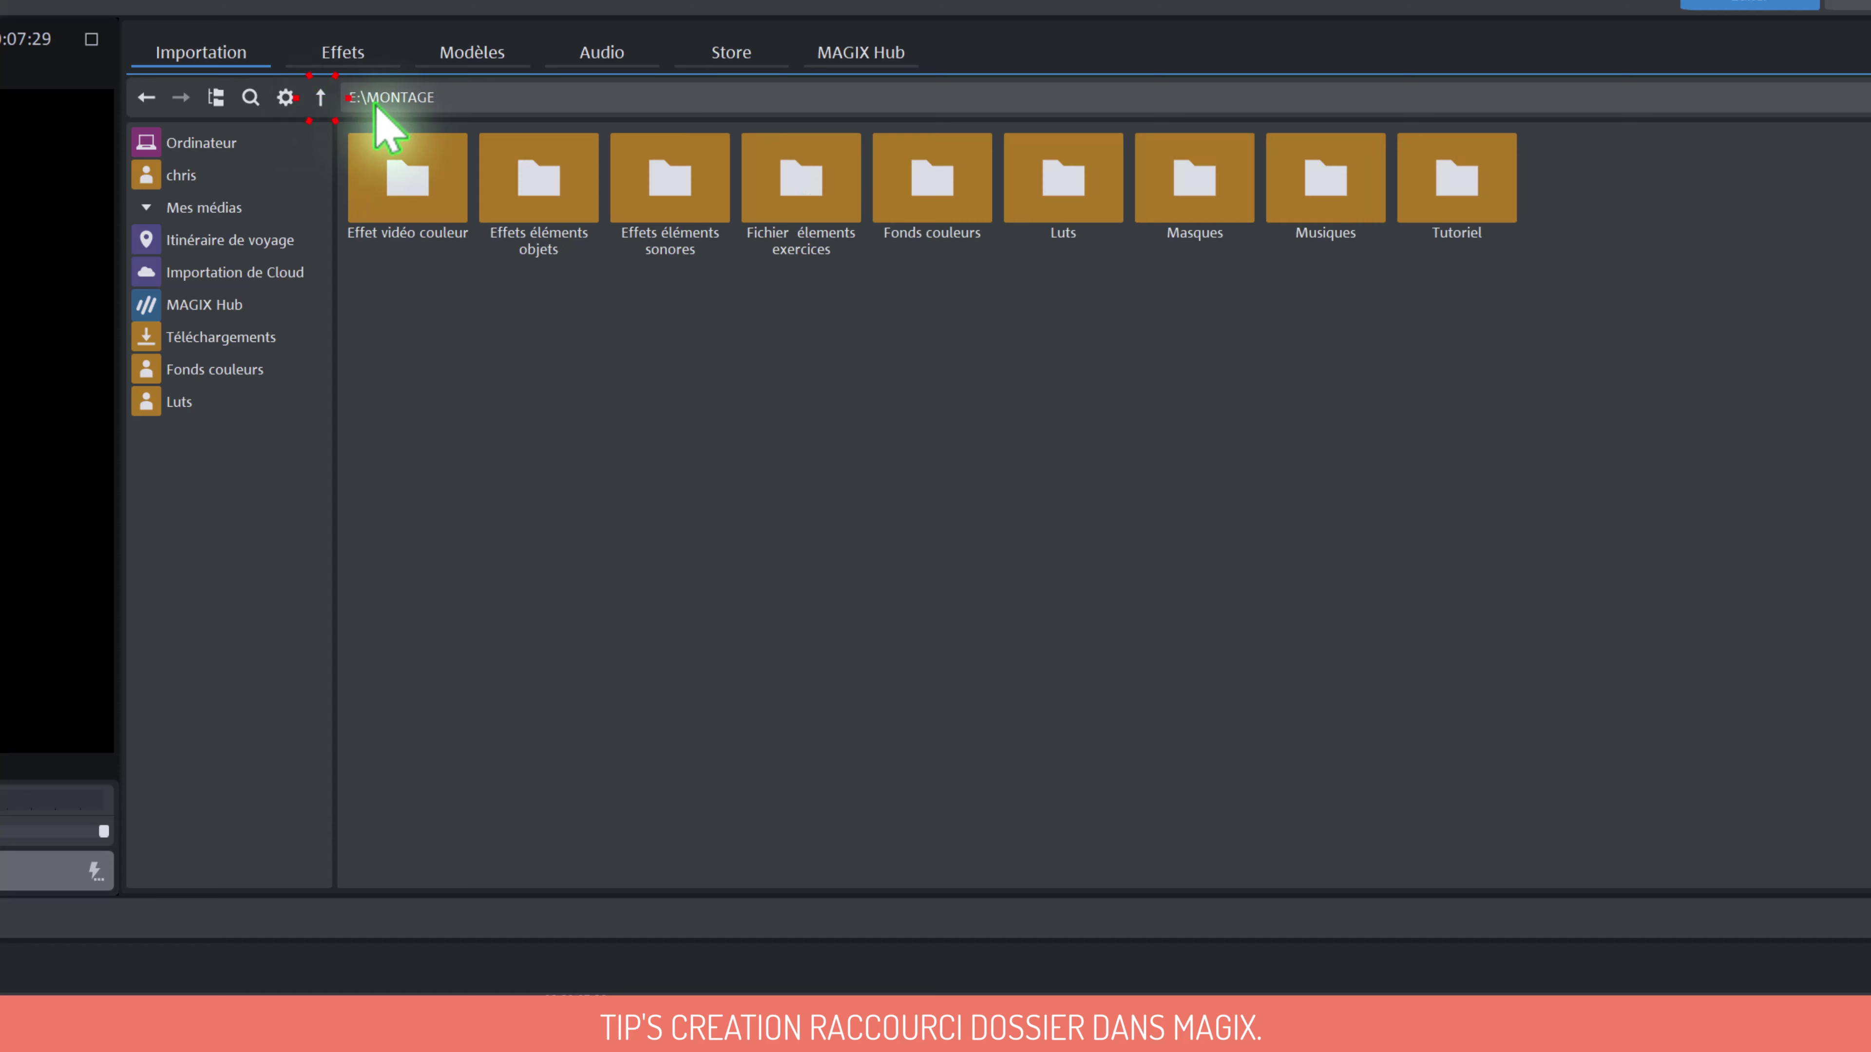
# Add the Musiques folder in MONTAGE as a shortcut and deselect it
pyautogui.click(1343, 212)
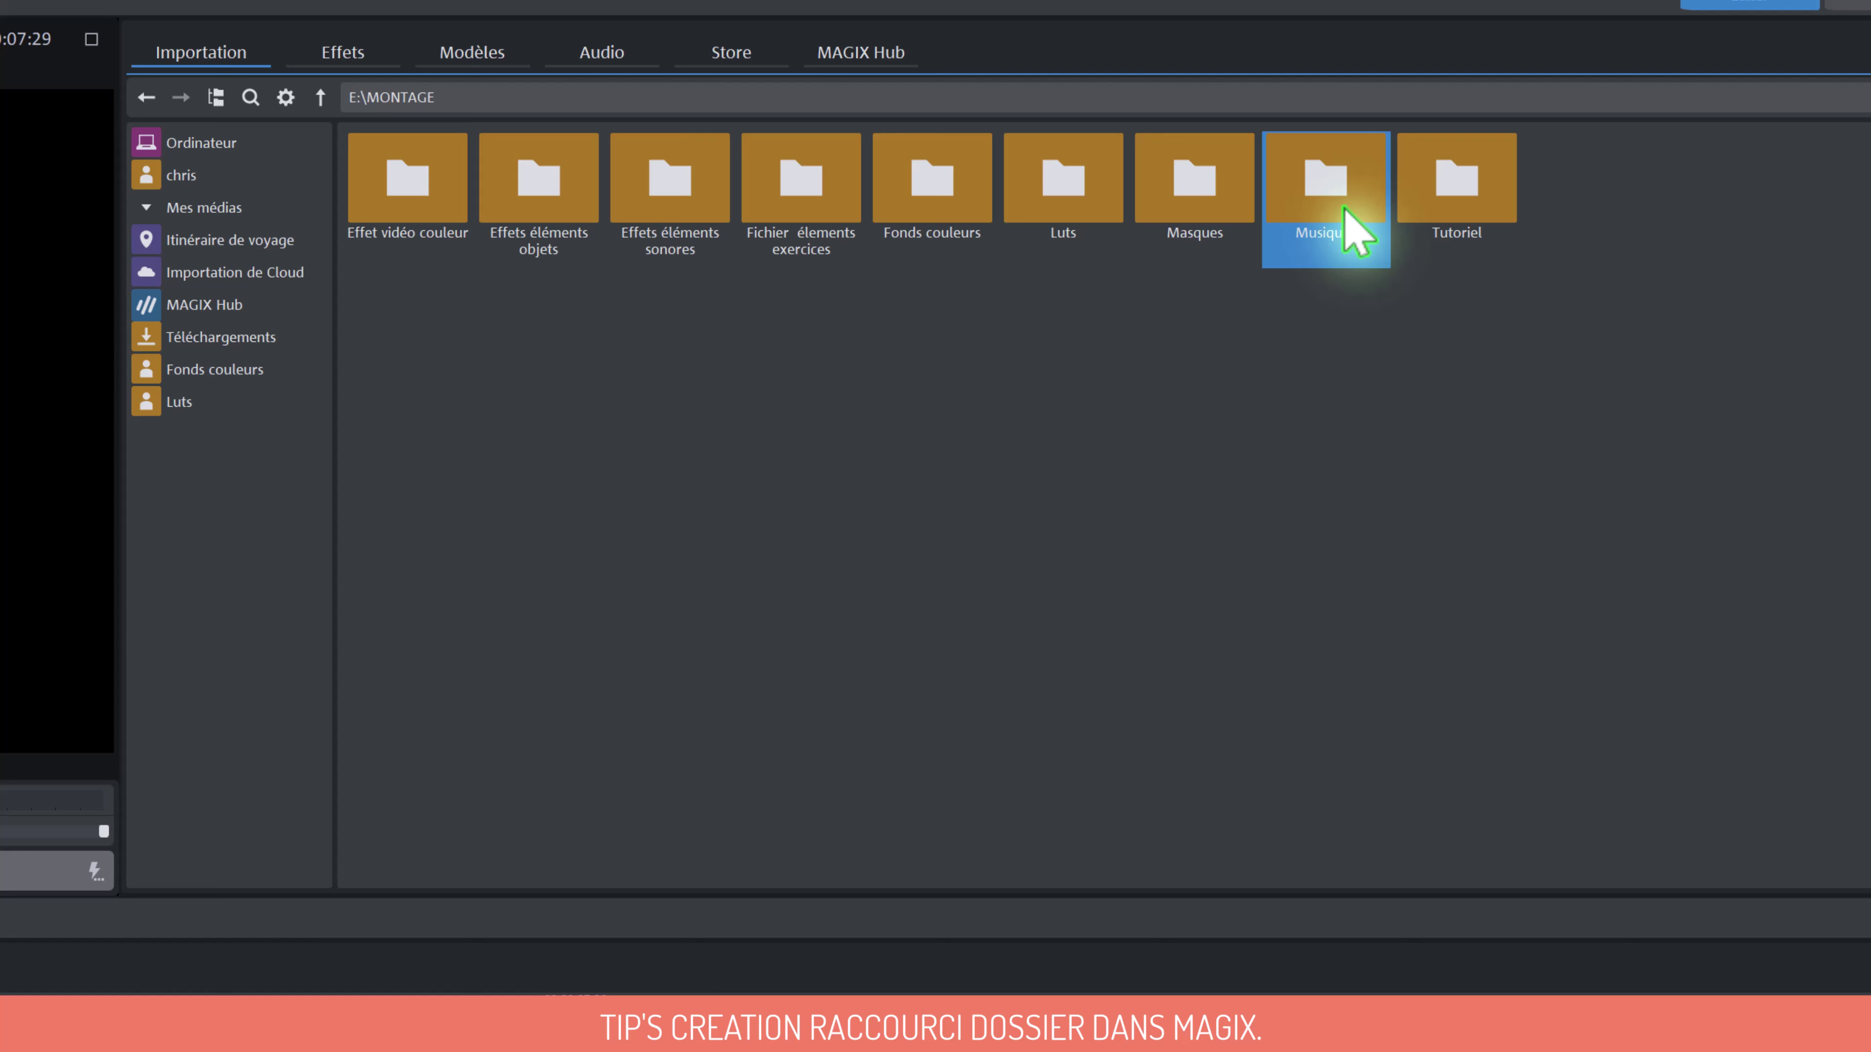
pyautogui.rightClick(1343, 211)
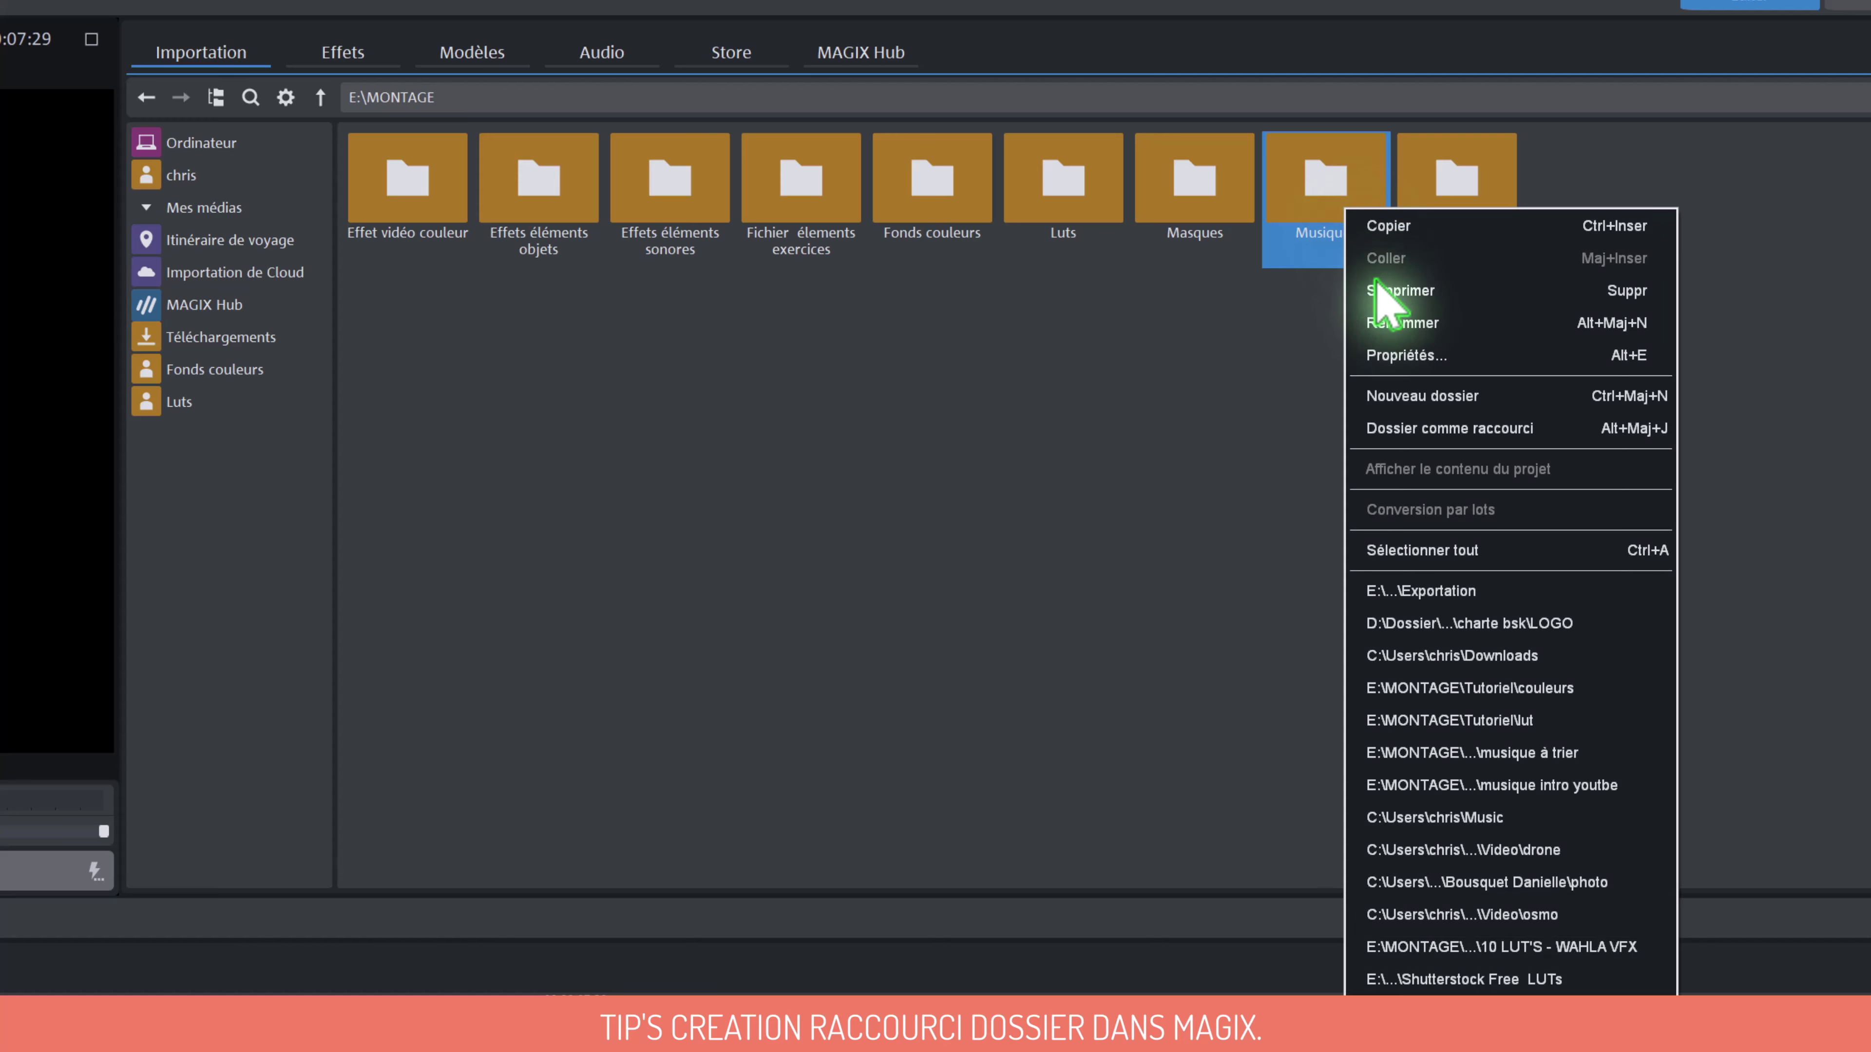
pyautogui.click(1442, 435)
pyautogui.click(1273, 577)
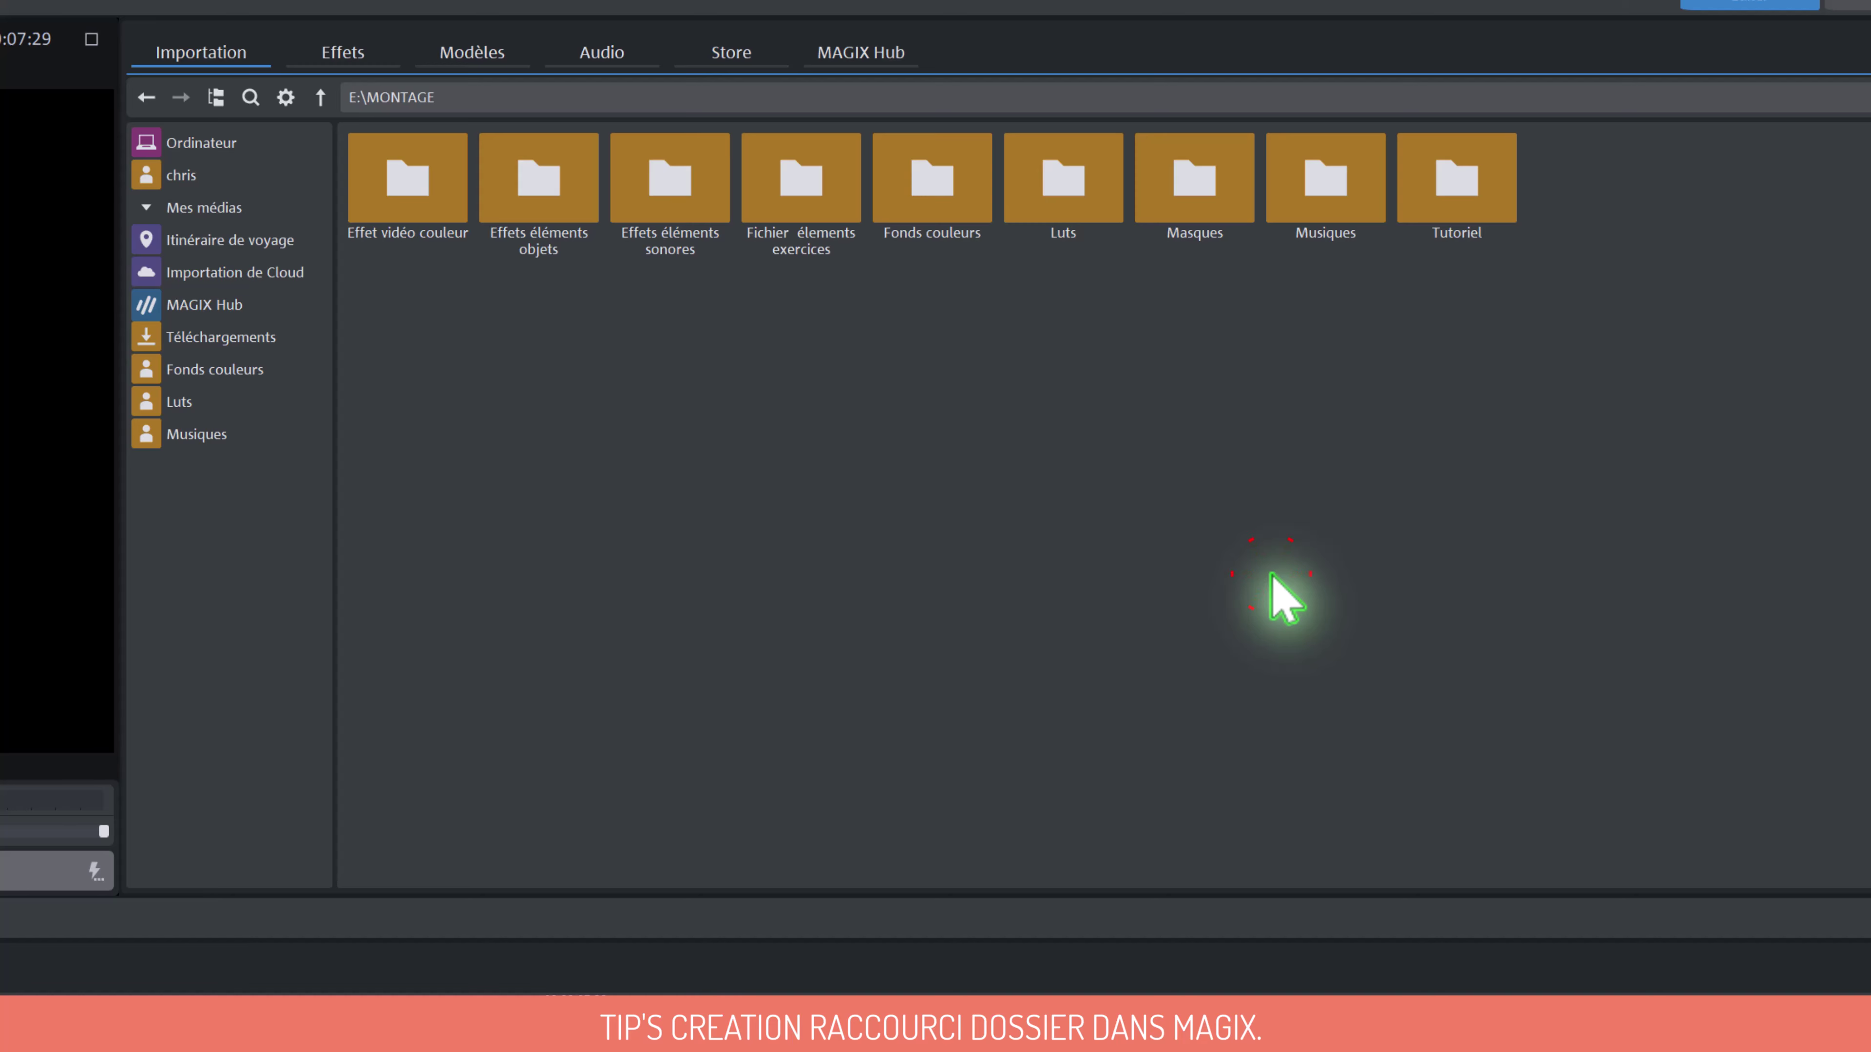
# Check MAGIX Hub and the Musiques, Luts and Fonds couleurs shortcuts, opening Musique film muet and 10 LUT'S - WAHLA VFX, and return to the drive list
pyautogui.click(217, 143)
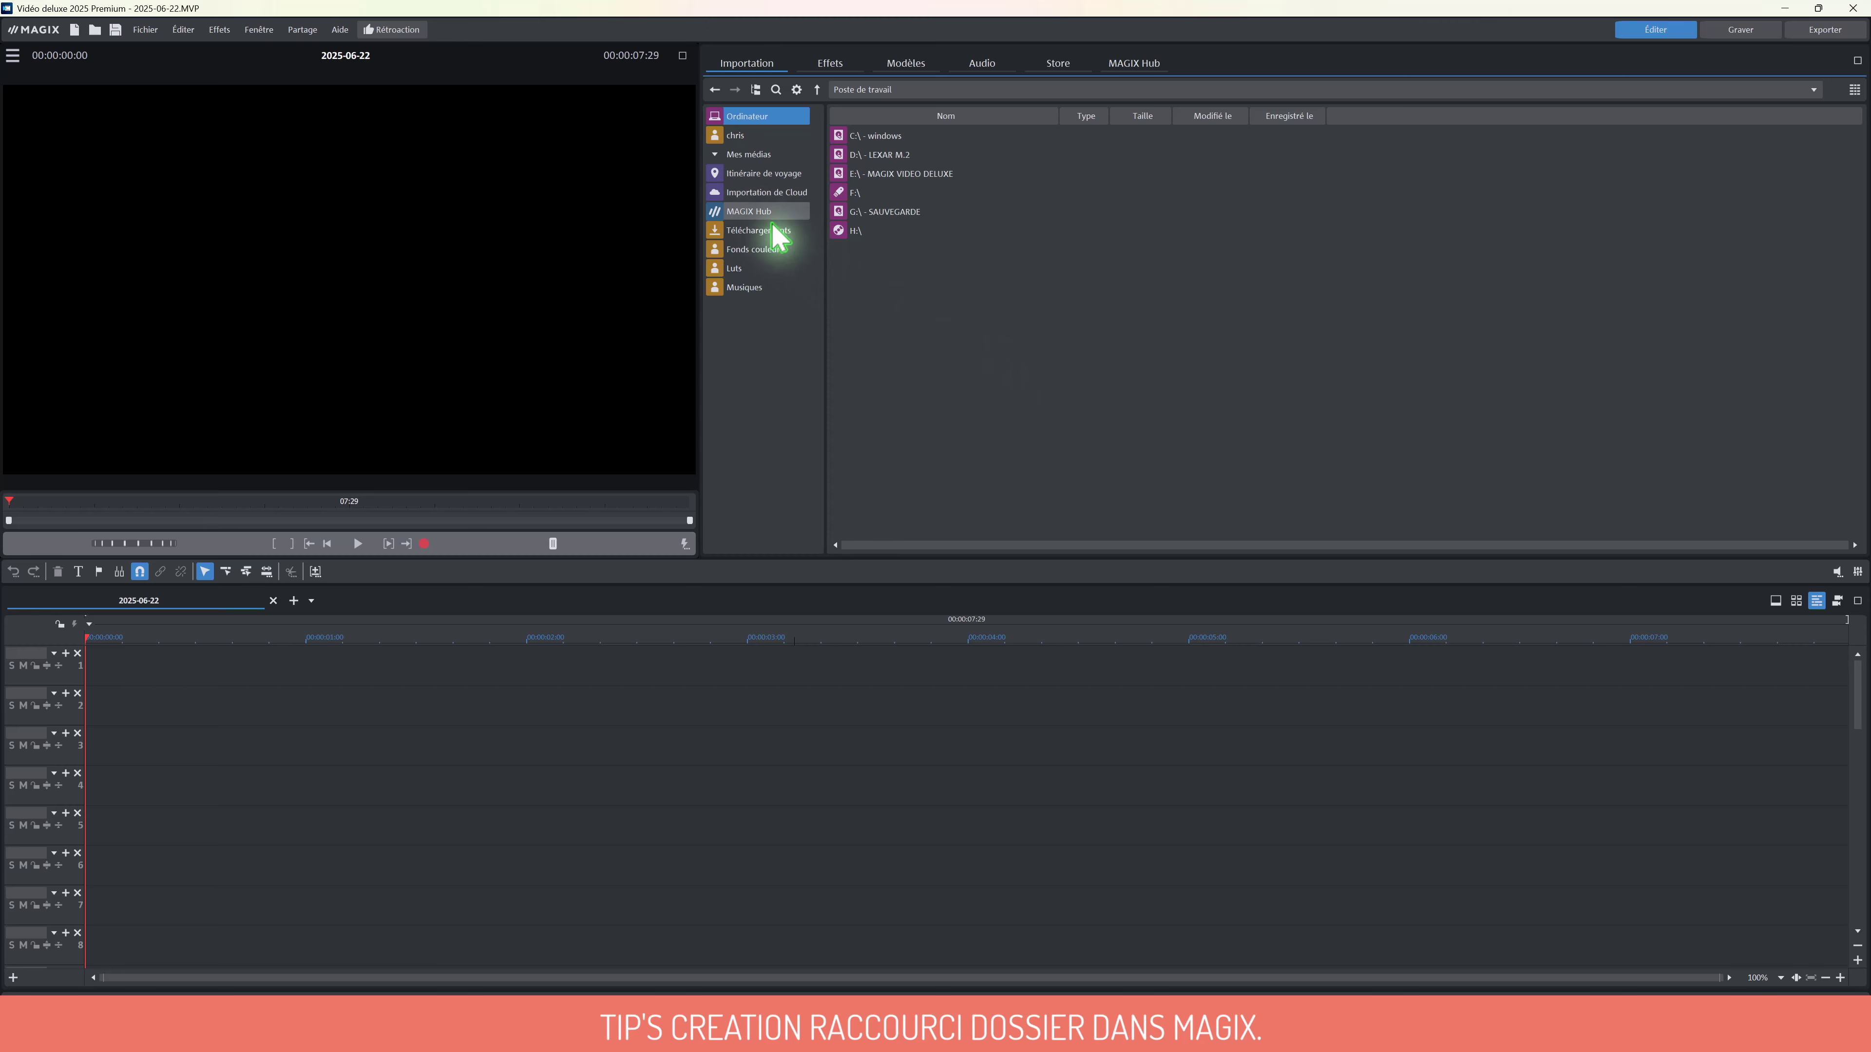
pyautogui.click(756, 211)
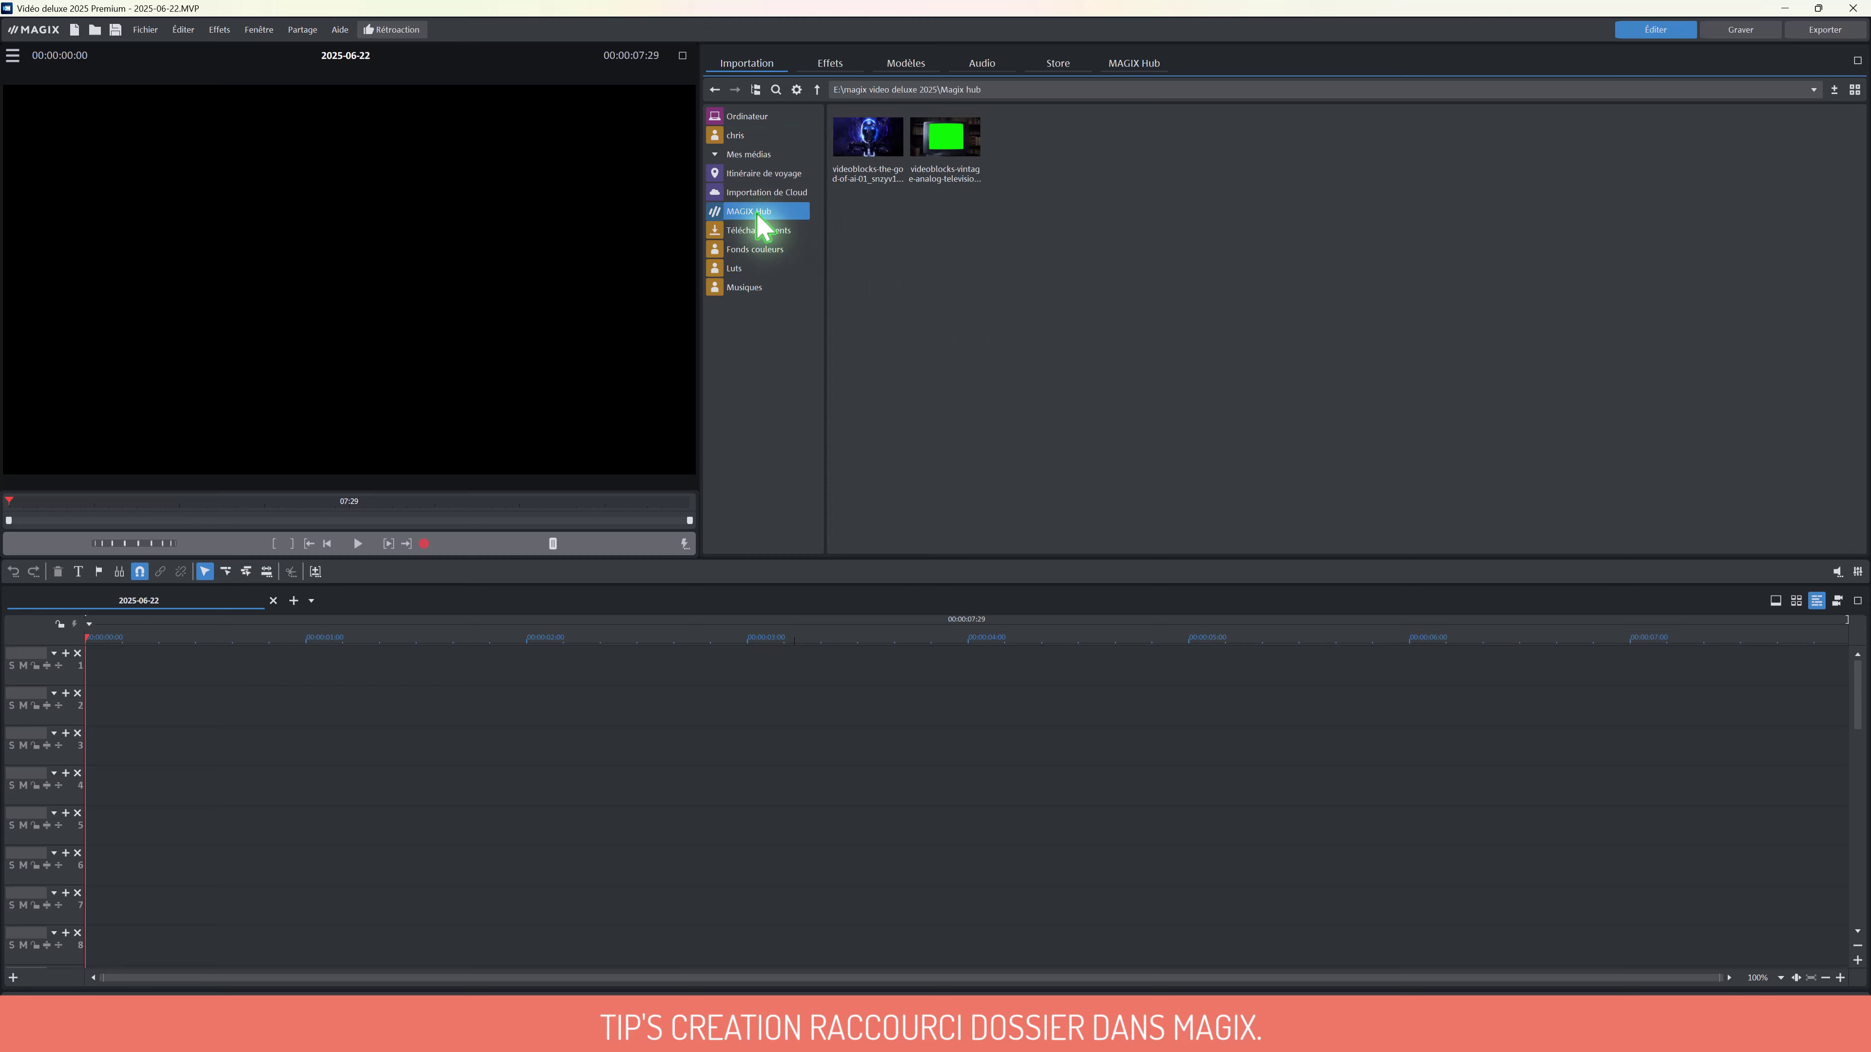
pyautogui.click(752, 286)
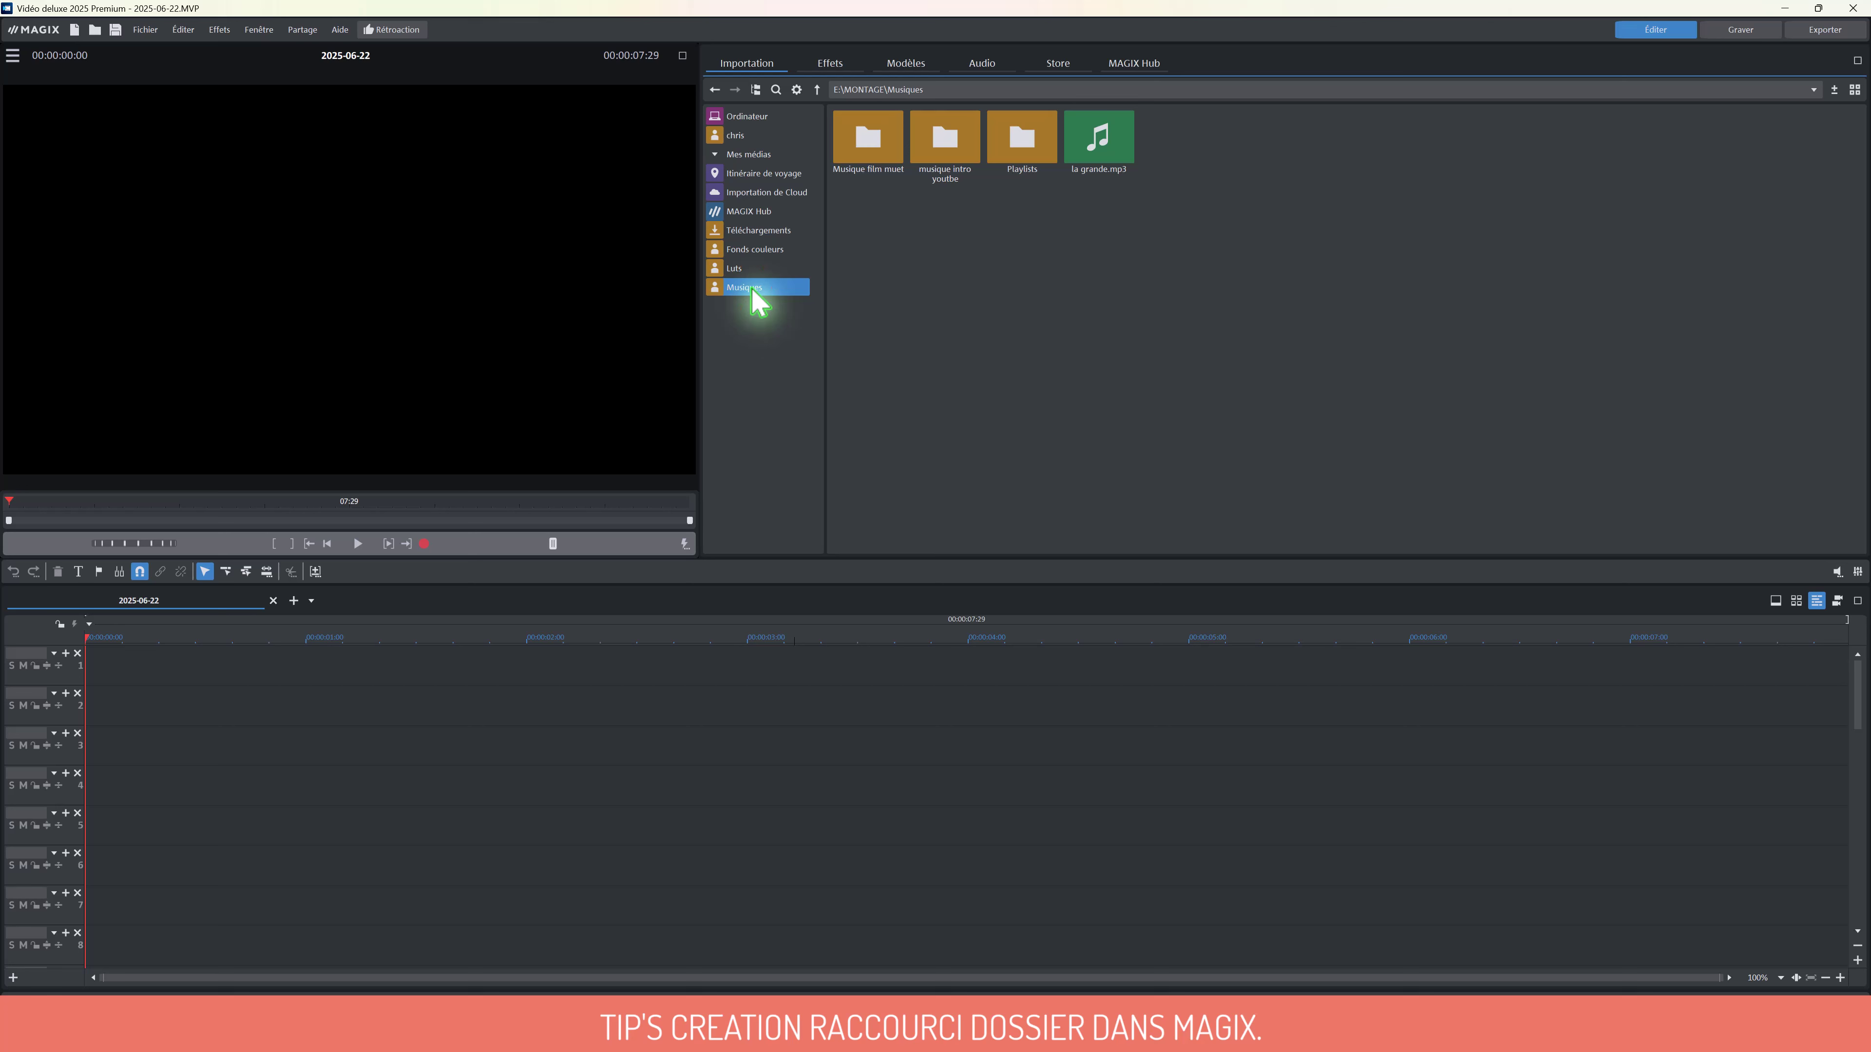
pyautogui.doubleClick(882, 144)
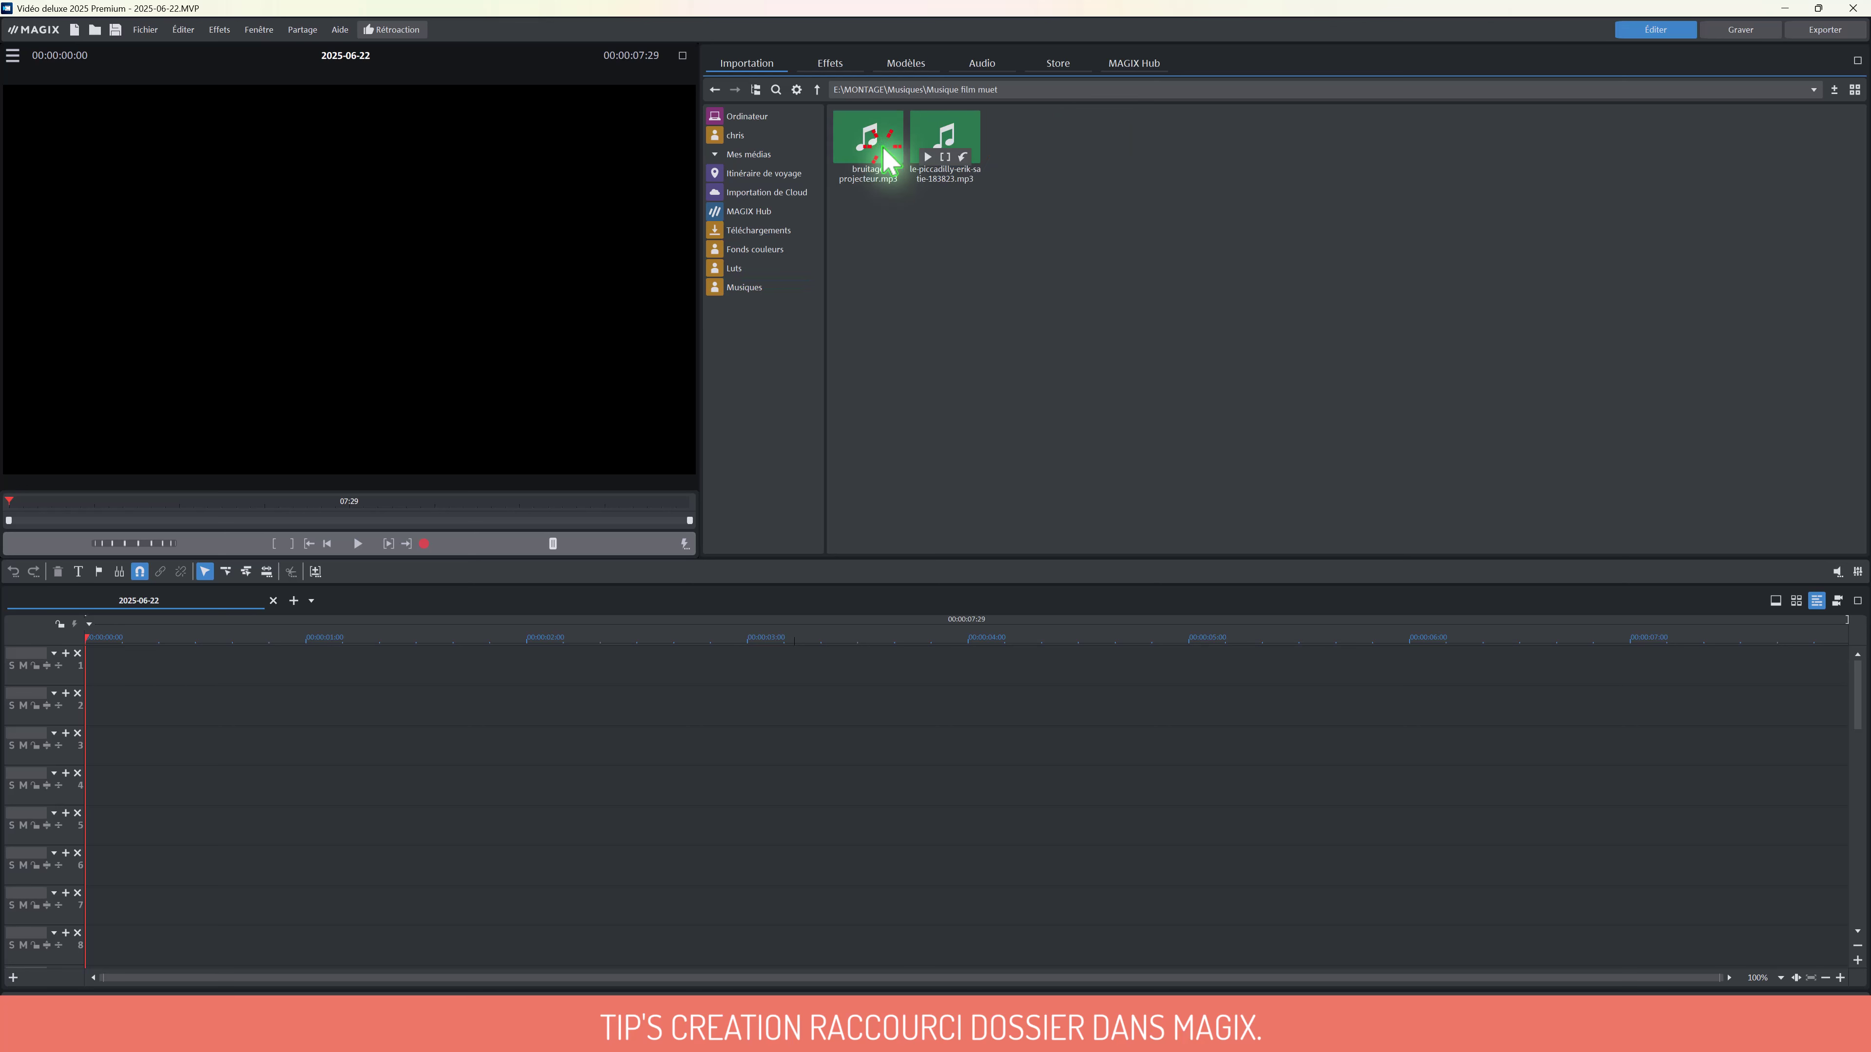
pyautogui.click(737, 269)
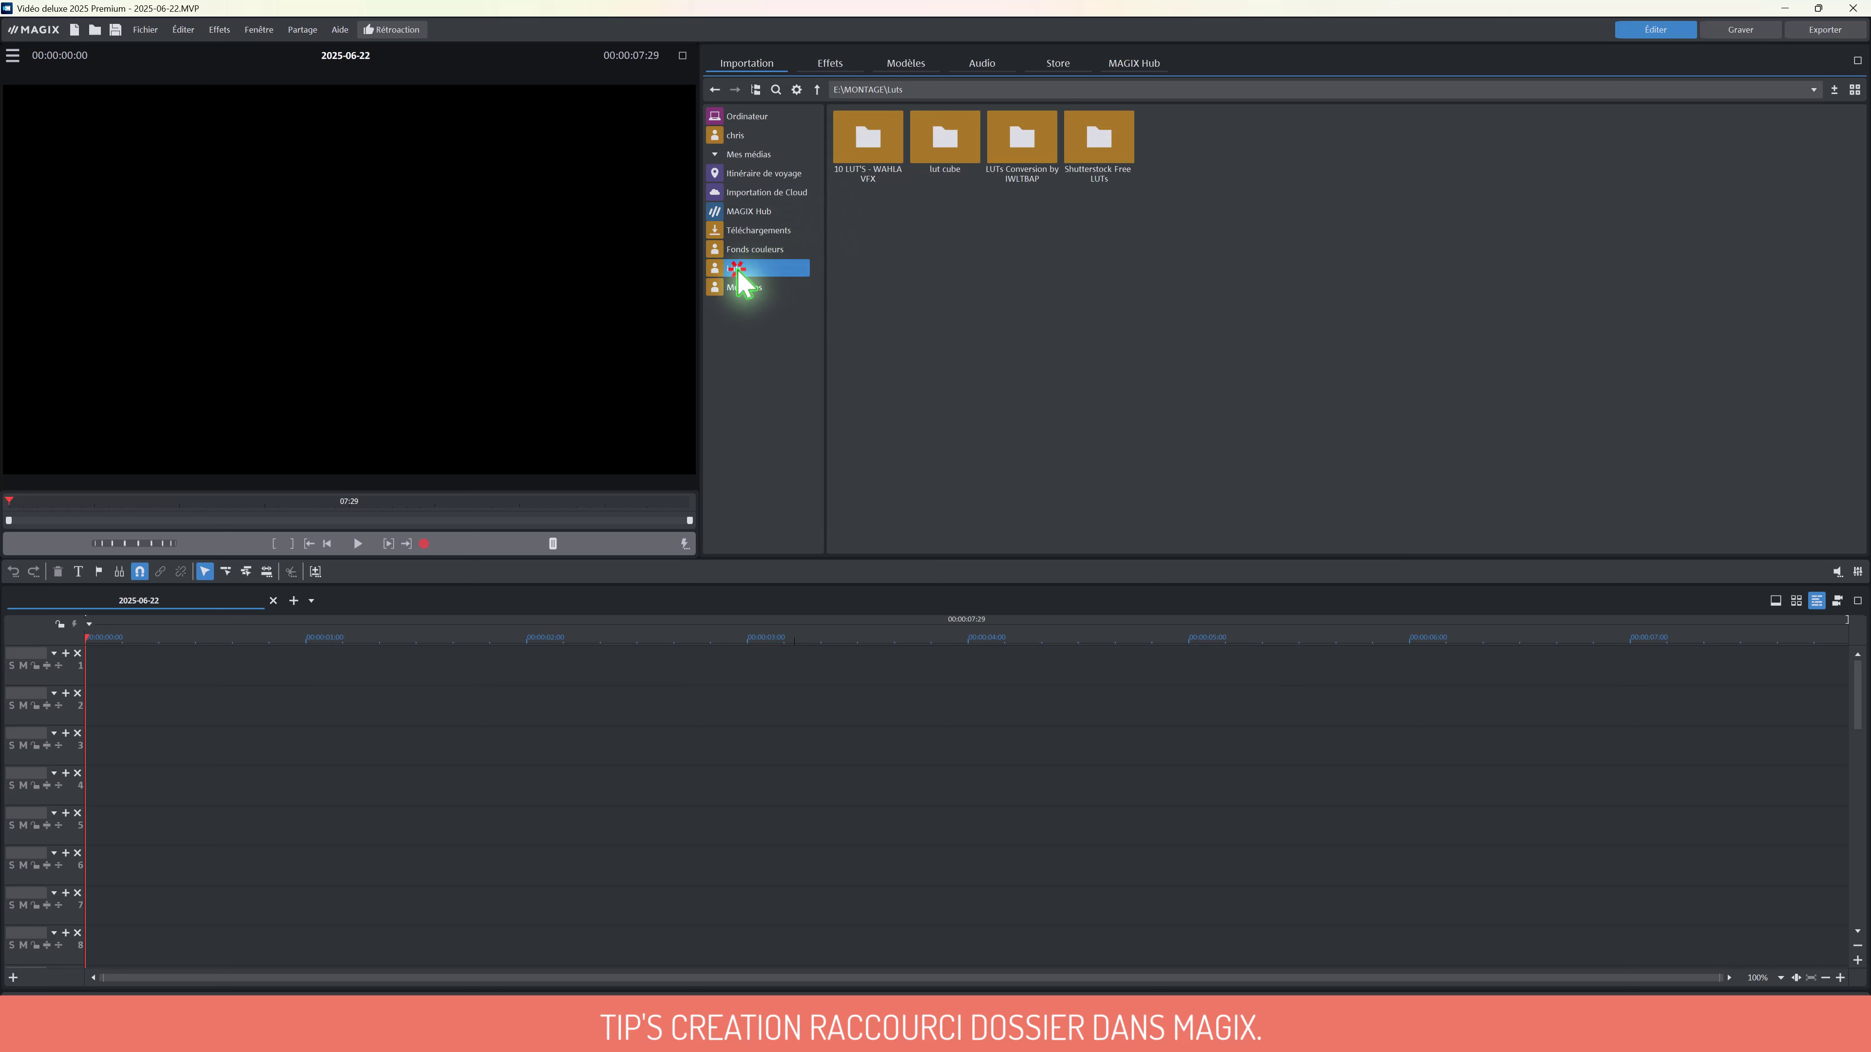
pyautogui.doubleClick(874, 156)
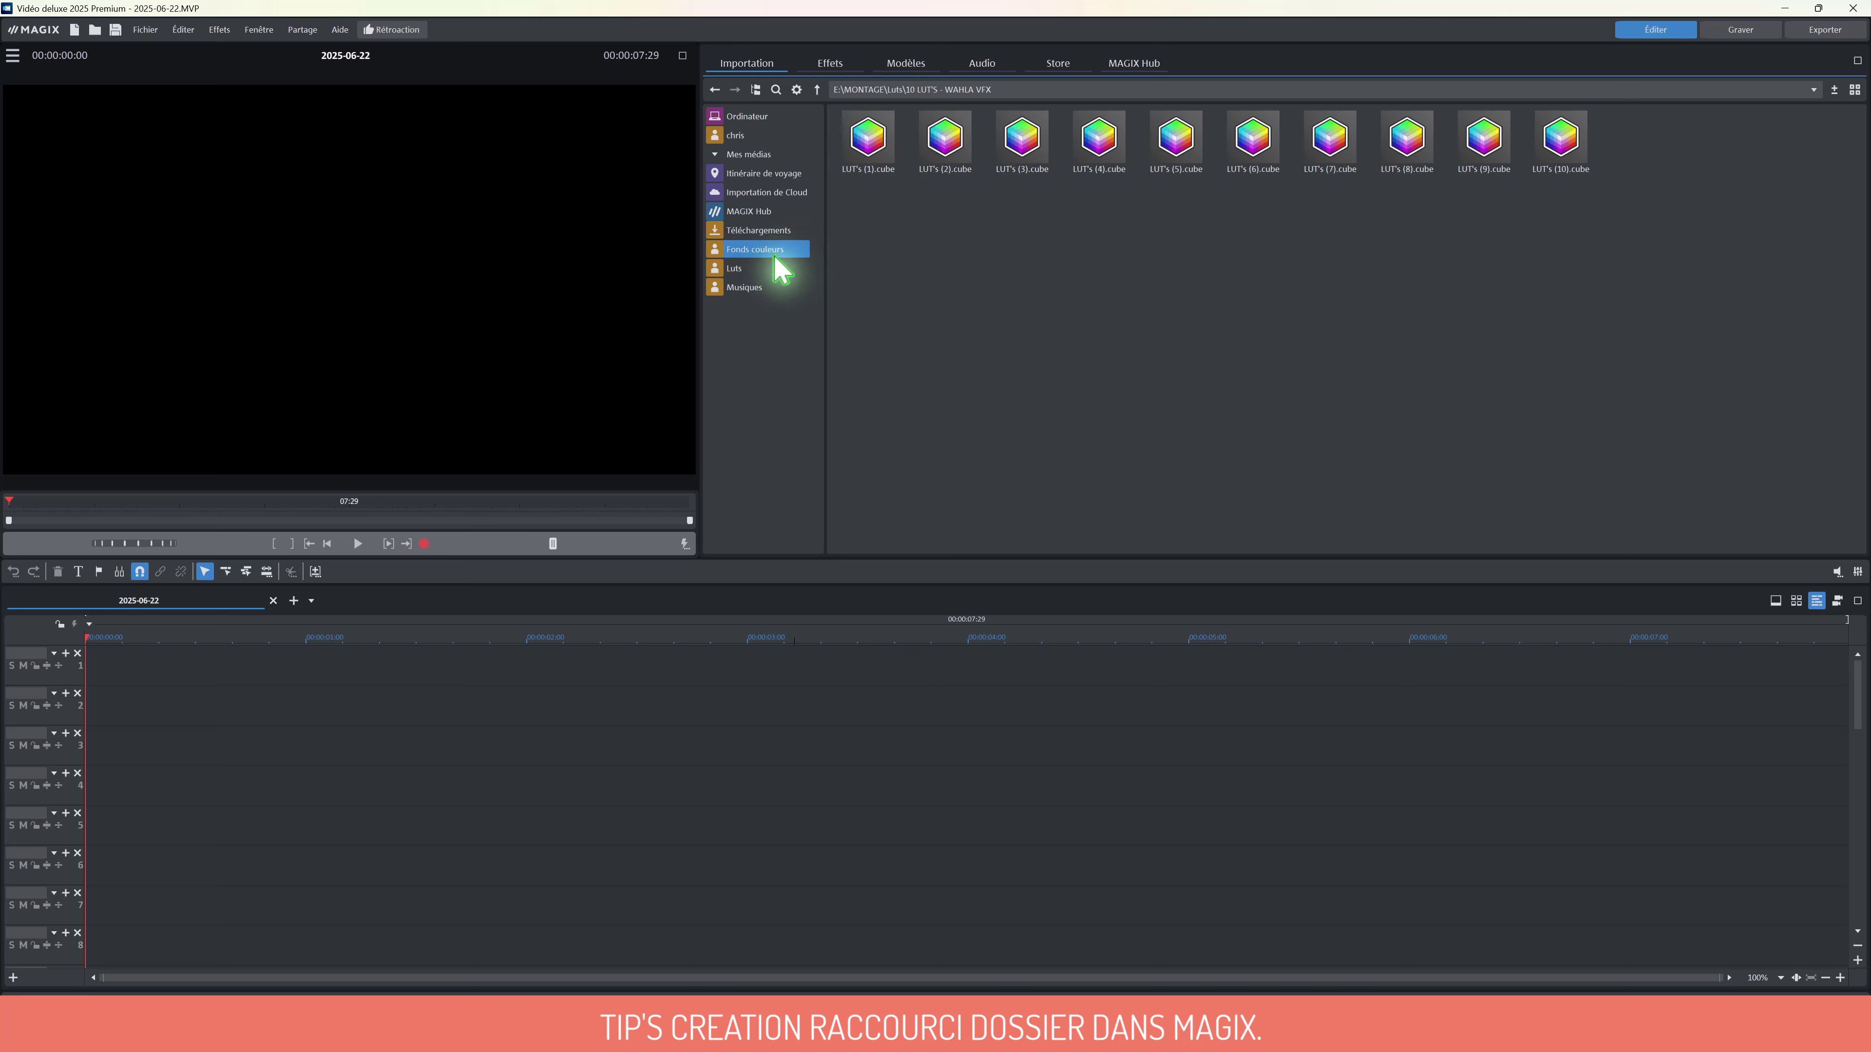
pyautogui.click(774, 253)
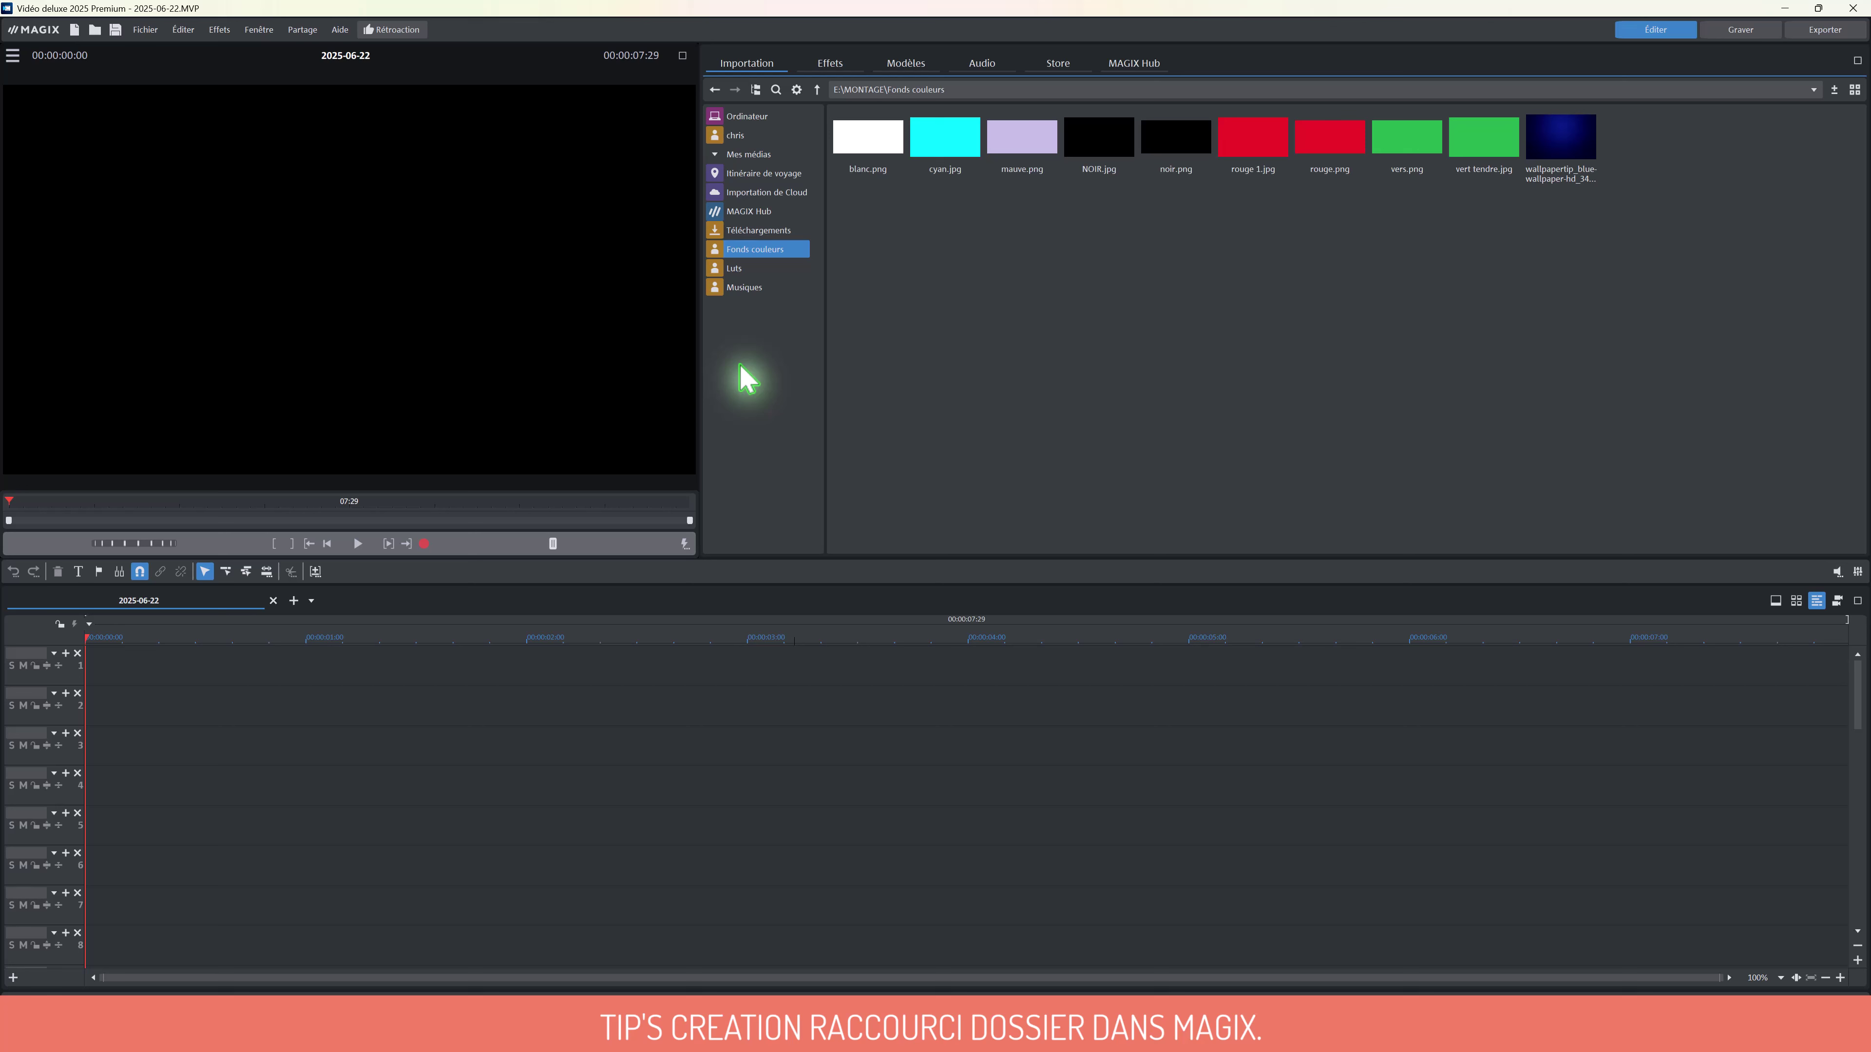
pyautogui.click(750, 117)
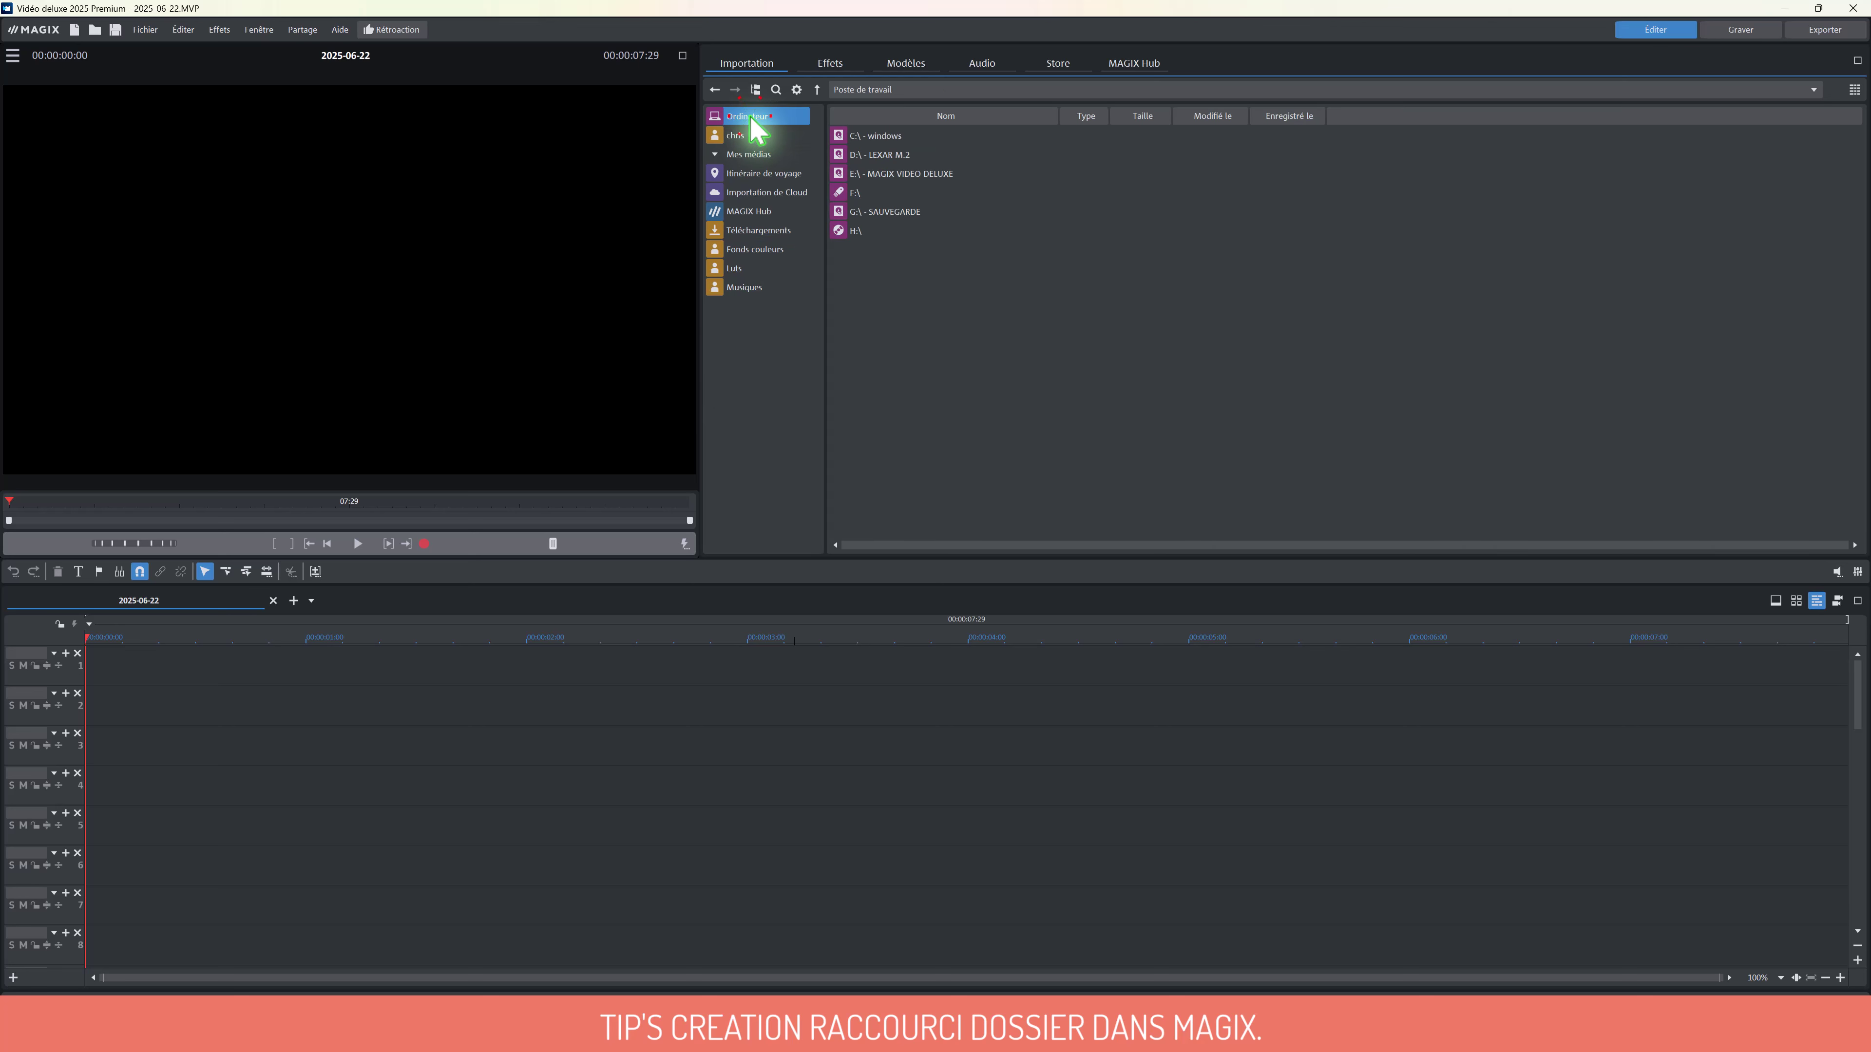